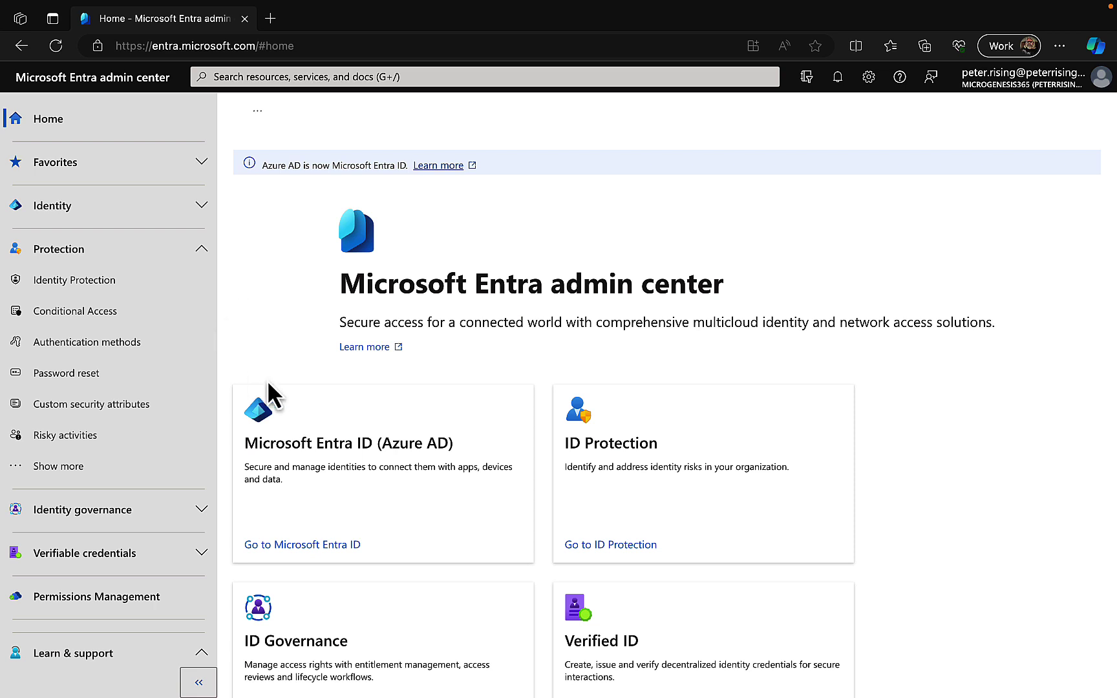
Open the Conditional Access policy "Require MFA when risky sign-ins are detected".
click(84, 317)
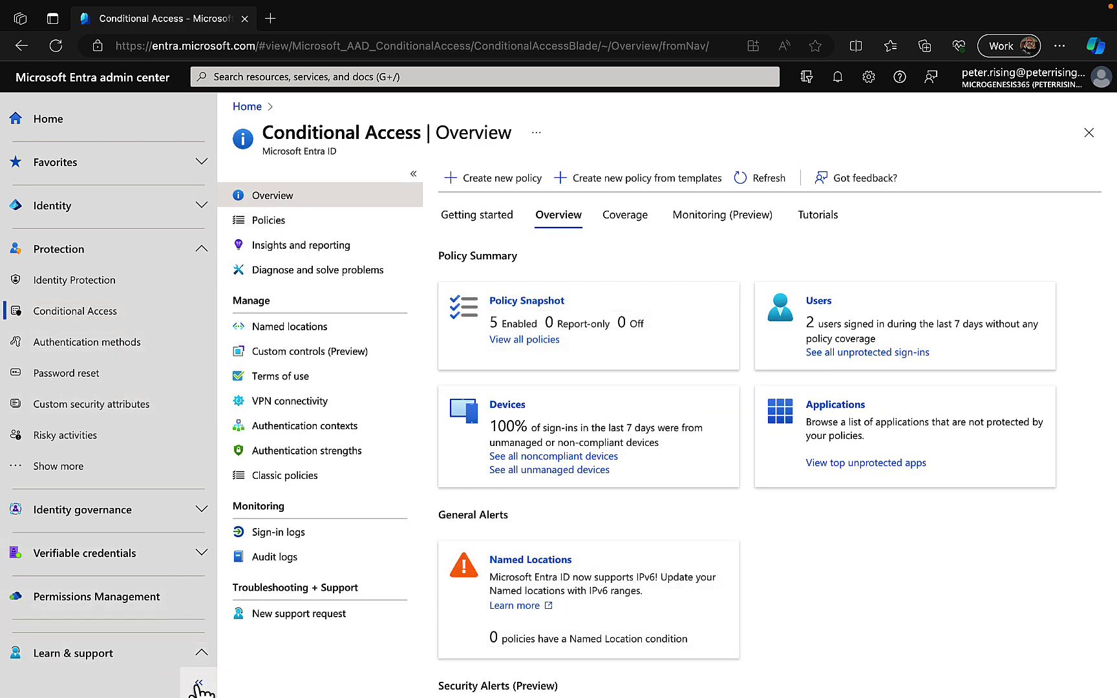
click(198, 684)
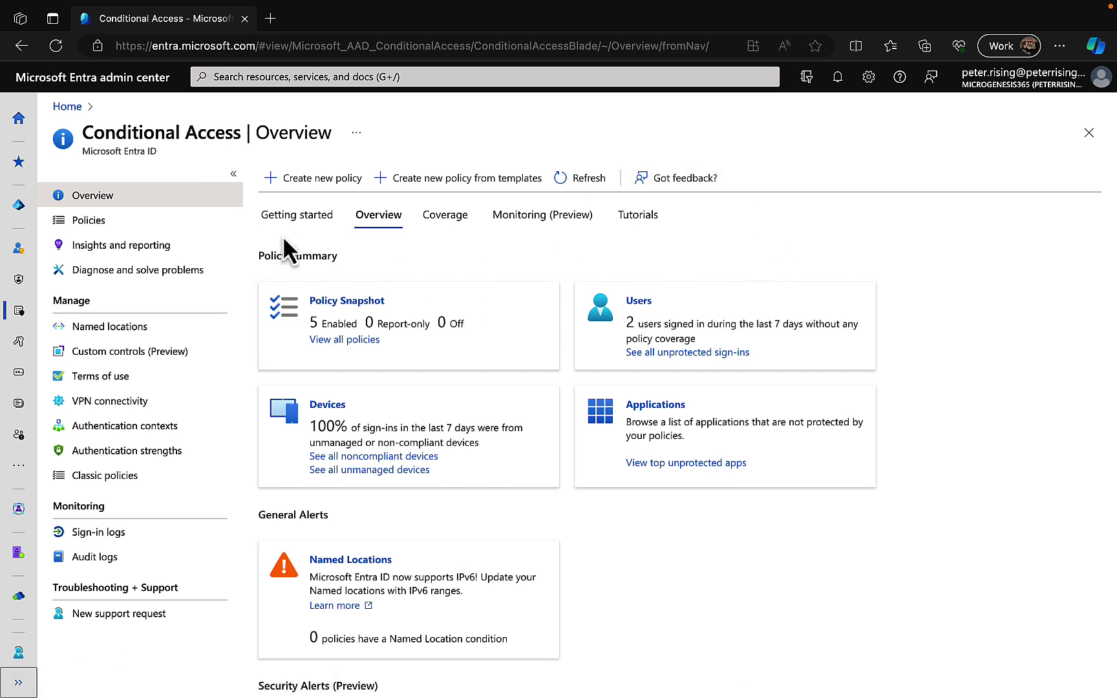
click(109, 225)
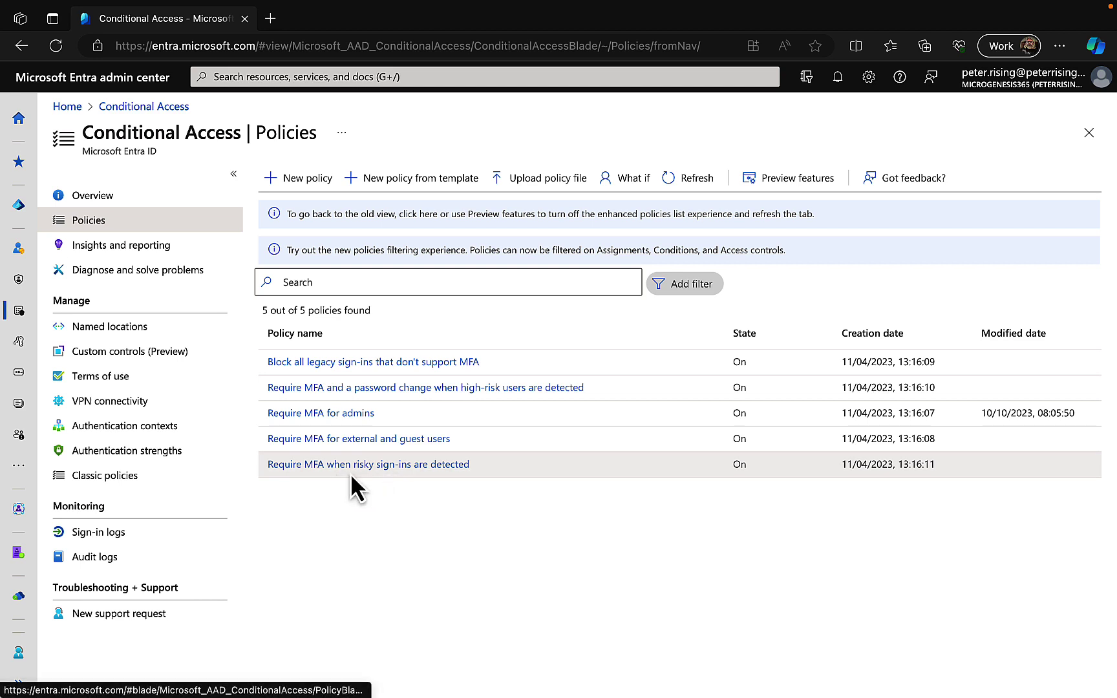
click(406, 479)
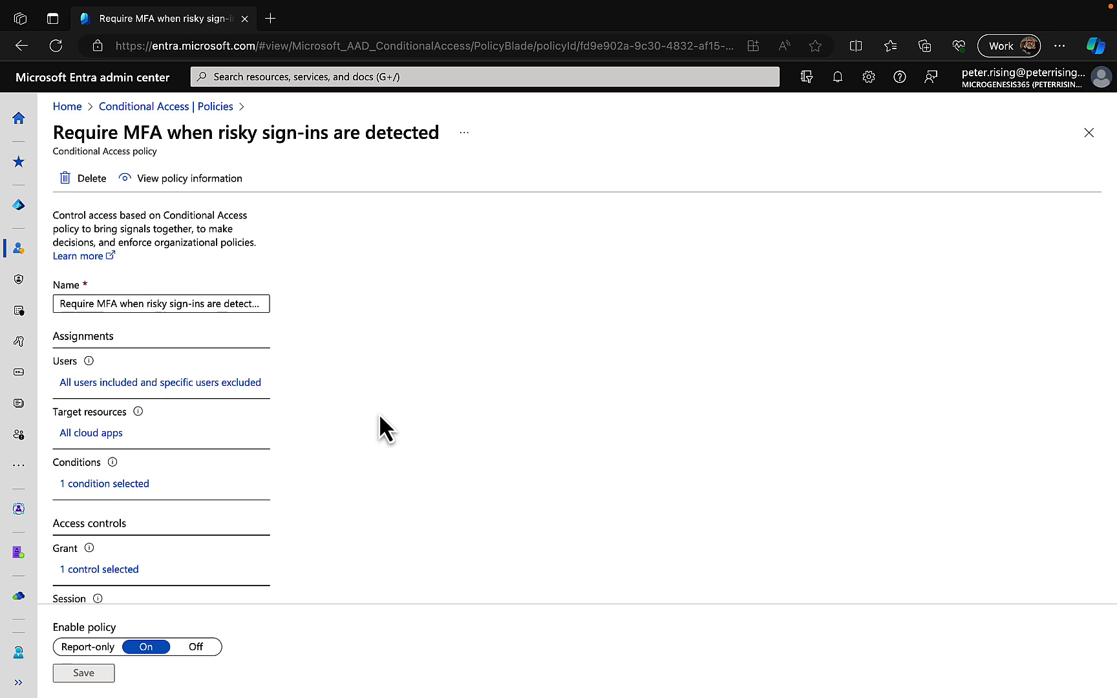
Review the policy's included and excluded users and its target resources.
click(139, 388)
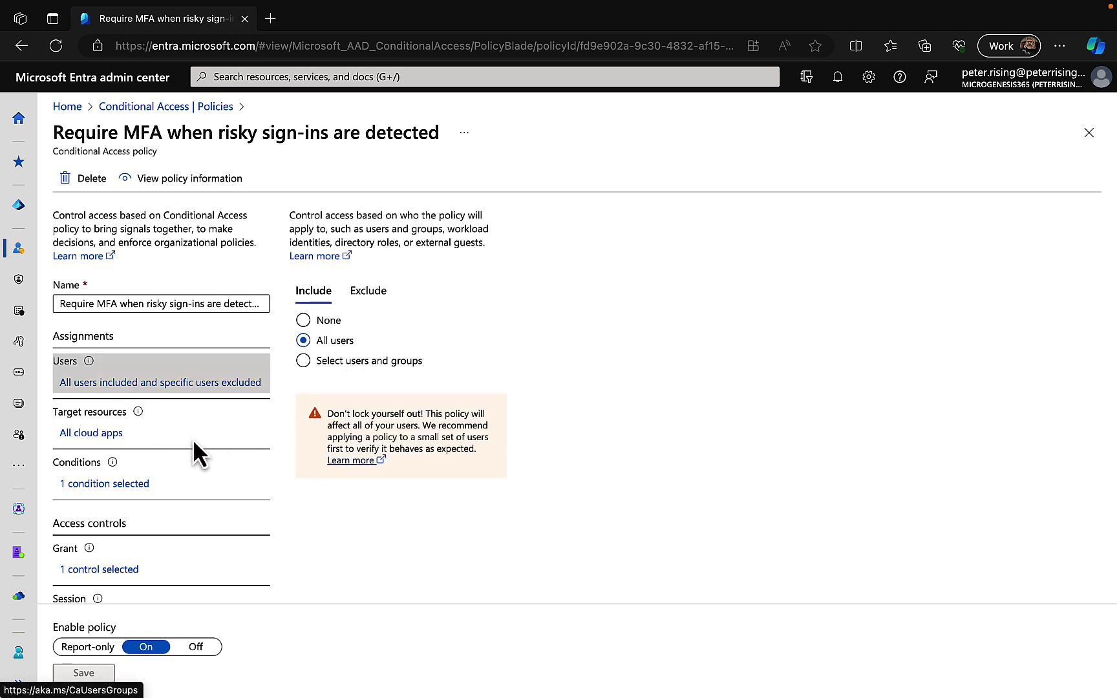
click(377, 293)
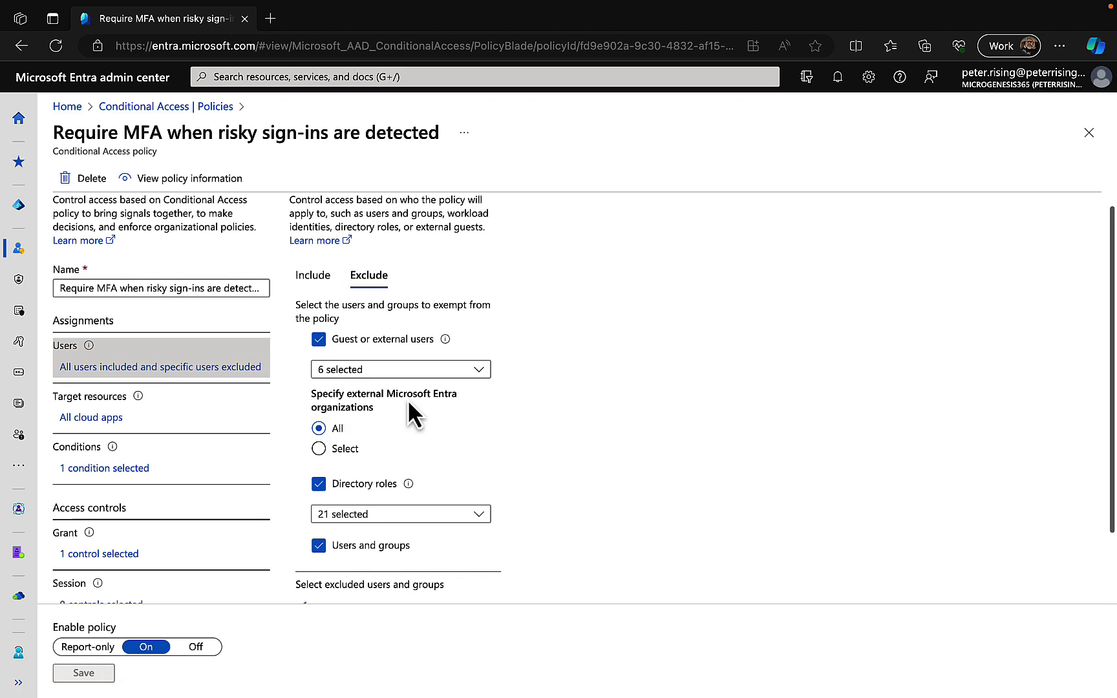
scroll(408, 403, down, 1)
scroll(407, 399, down, 1)
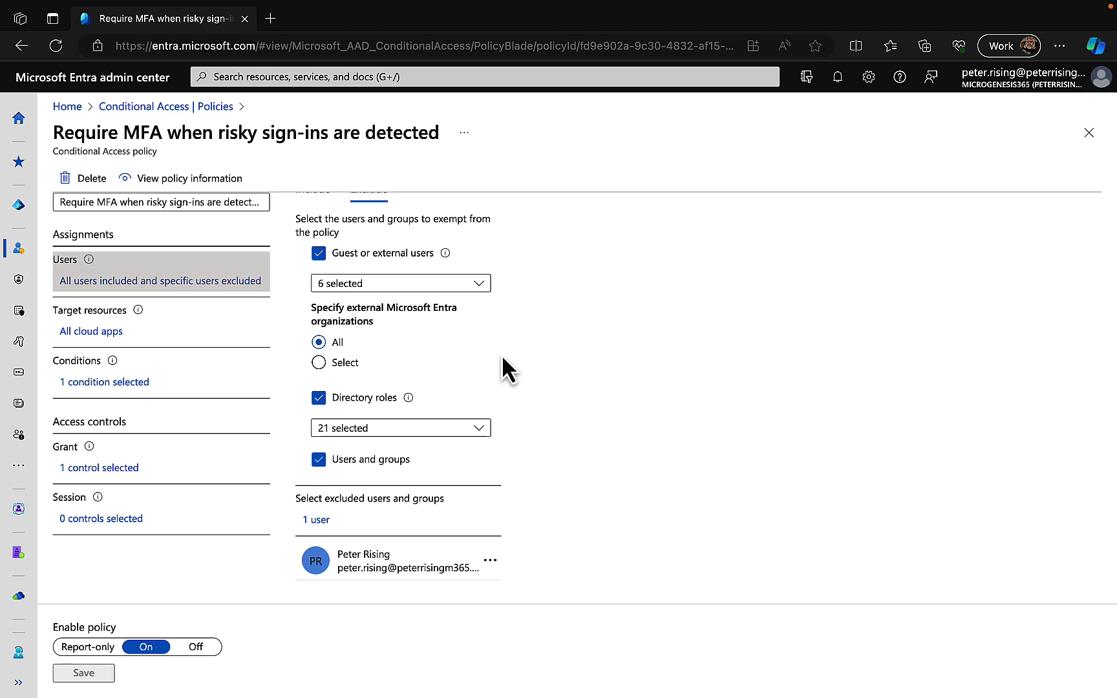
click(101, 329)
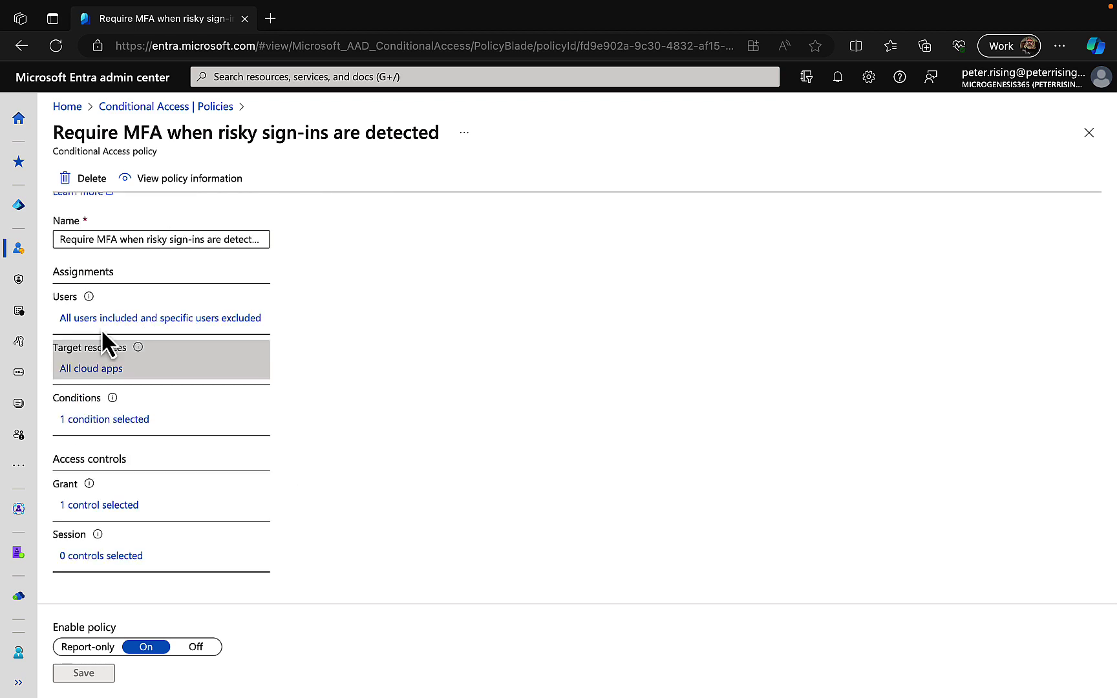
click(99, 368)
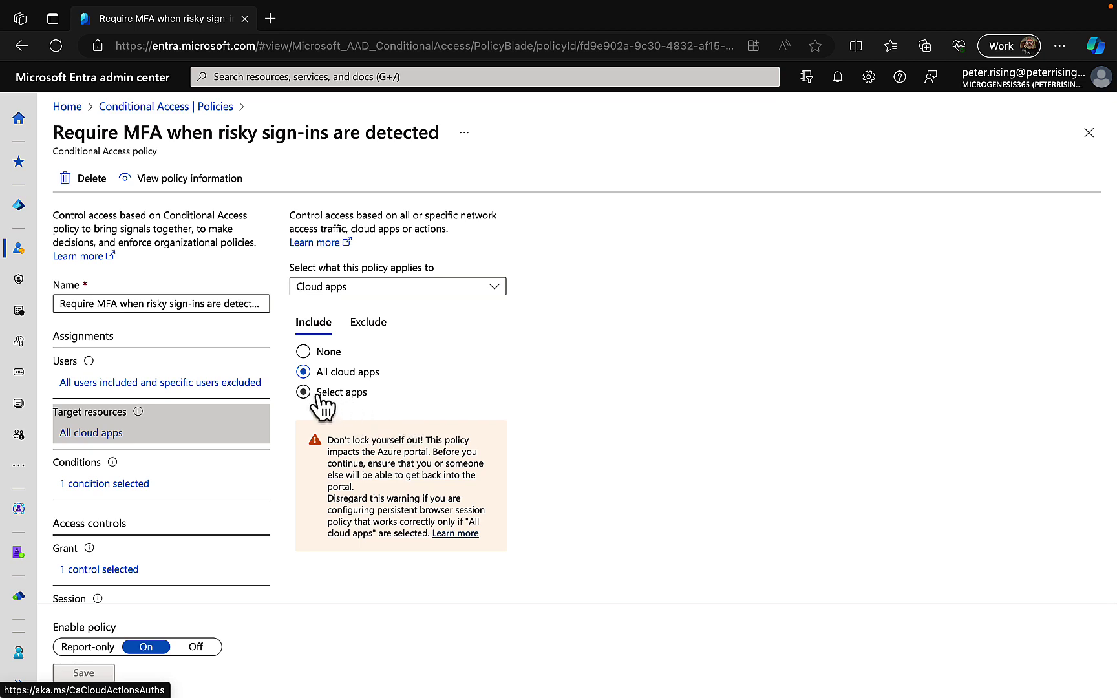
Inspect the policy's conditions, including the sign-in risk levels it applies to, without changing them.
click(124, 484)
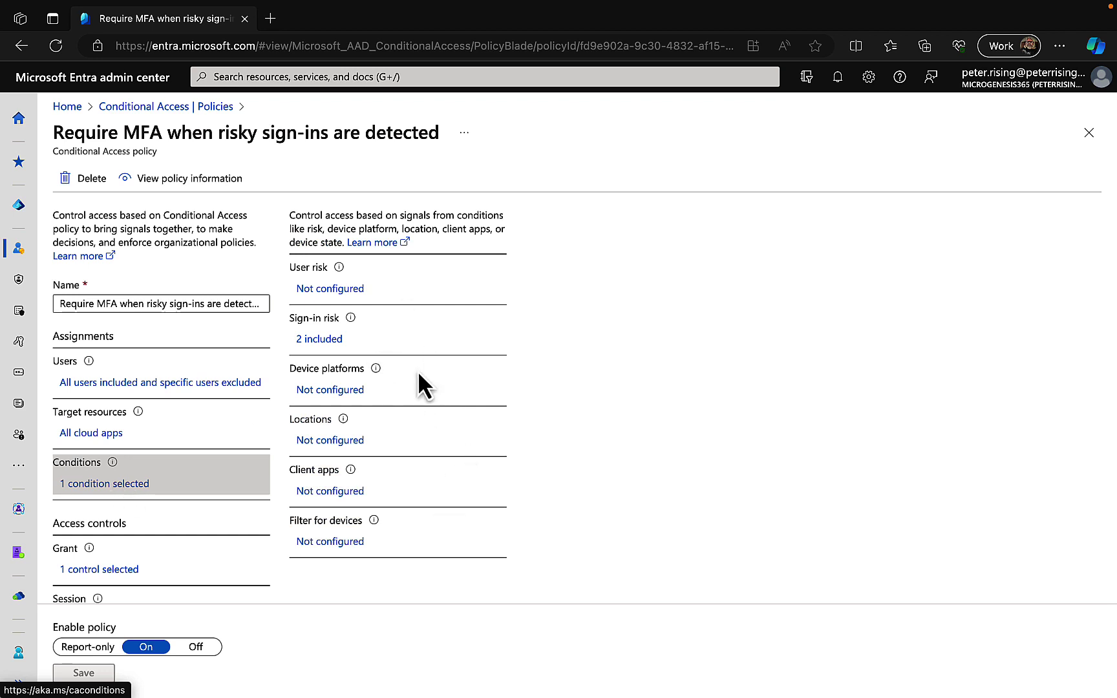
click(320, 341)
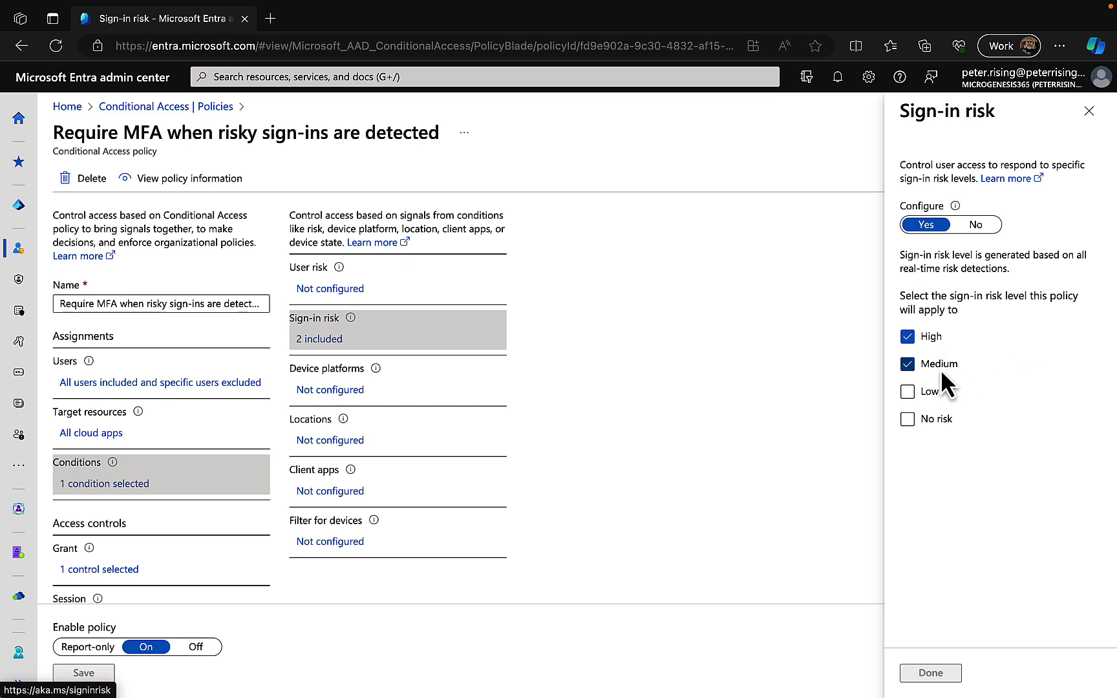
click(1089, 111)
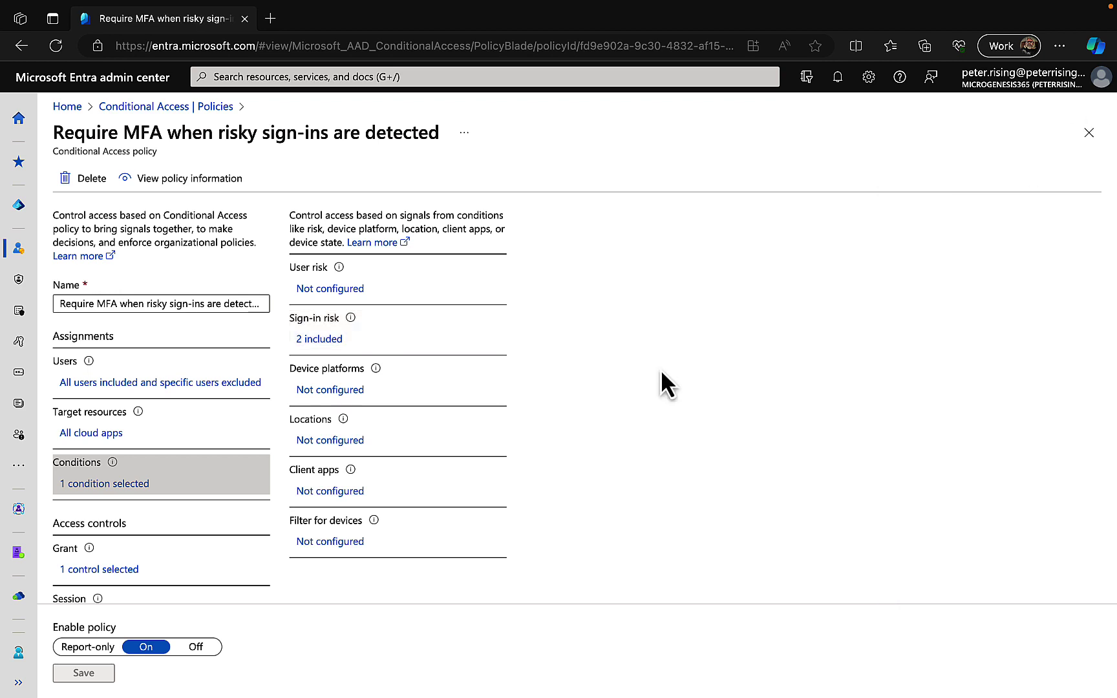
Open the policy's grant access controls and view the explanation of the multifactor authentication requirement.
scroll(188, 516, down, 1)
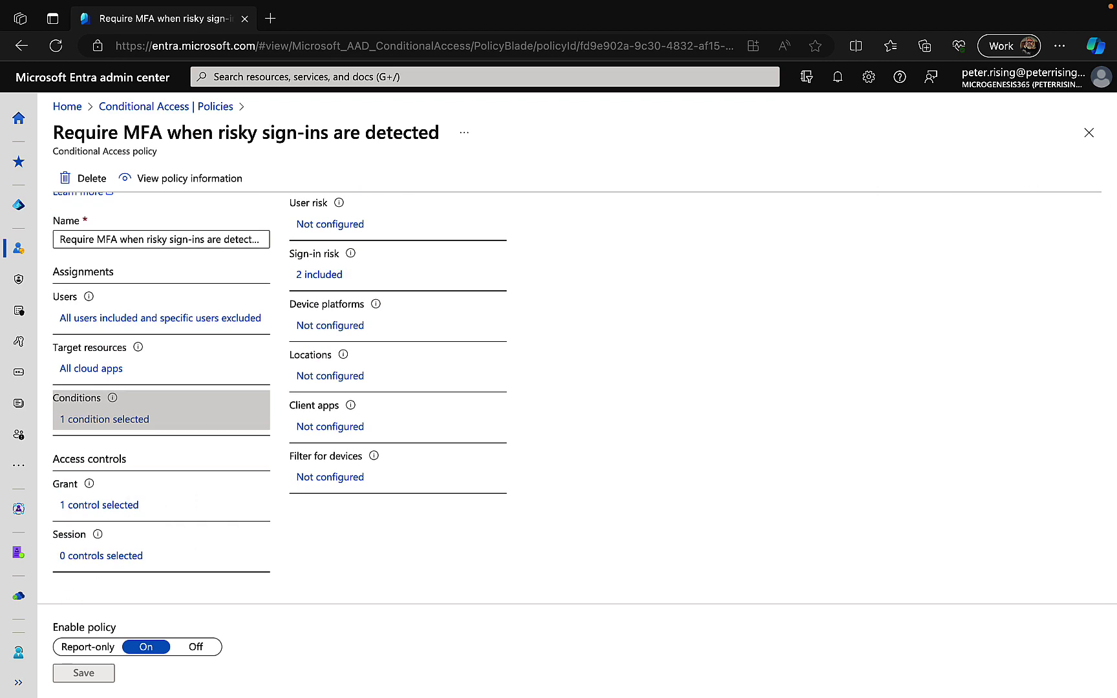
click(112, 511)
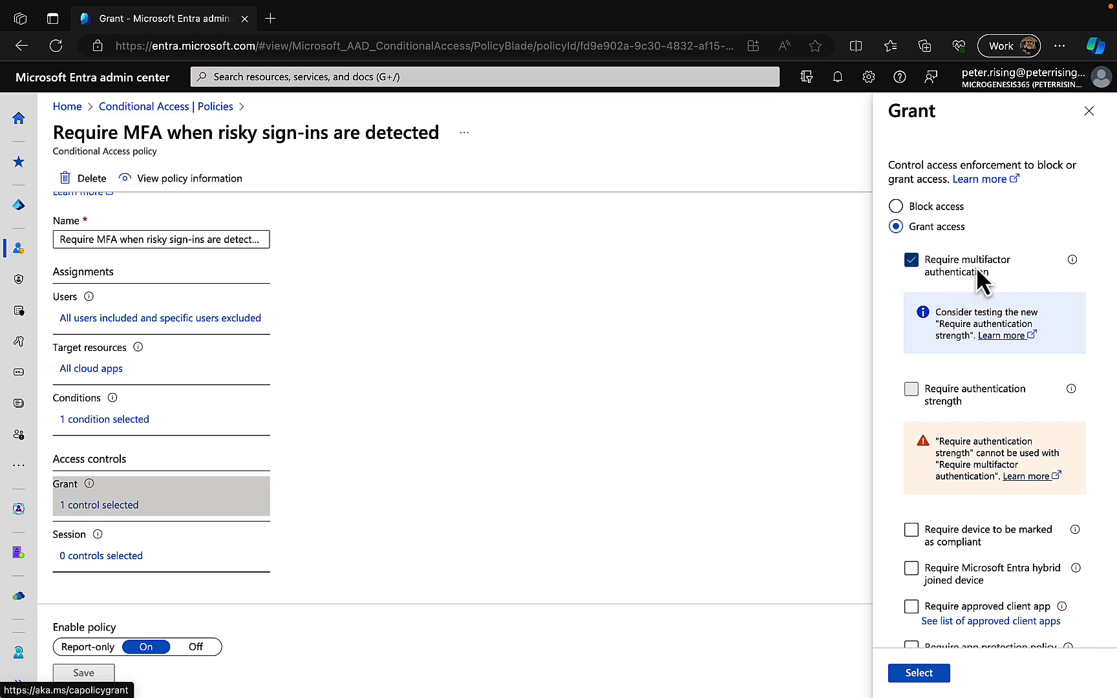
mouse_move(1074, 262)
Open the linked authentication strength documentation in a new tab and read its introduction, including the built-in strengths.
right_click(1006, 334)
click(874, 228)
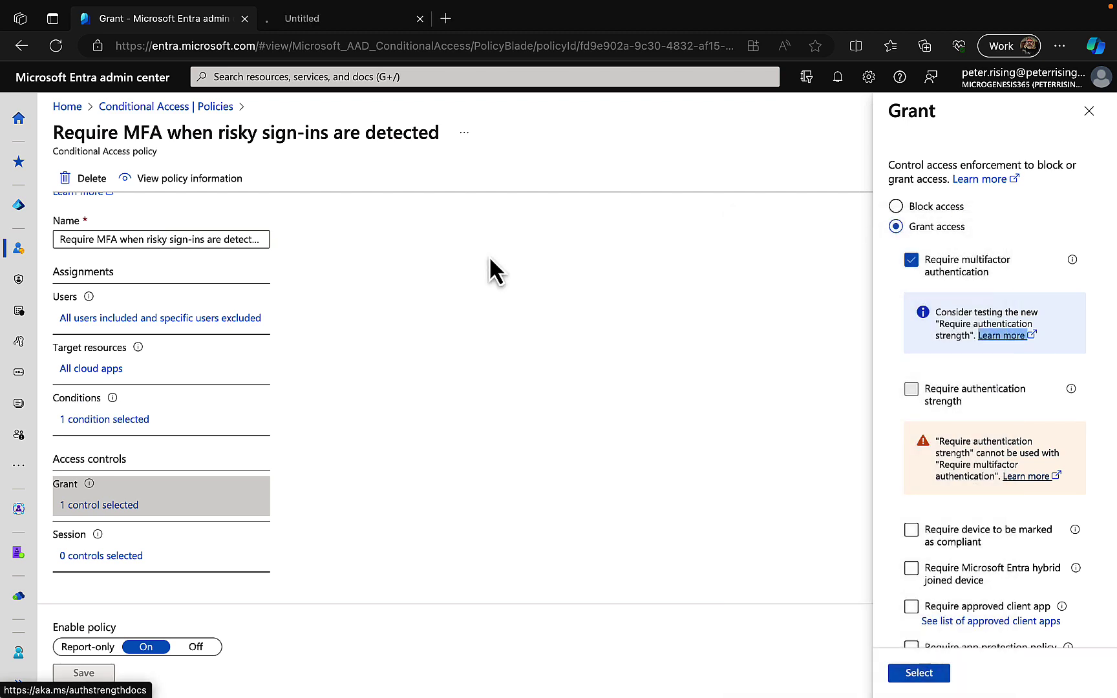
click(333, 21)
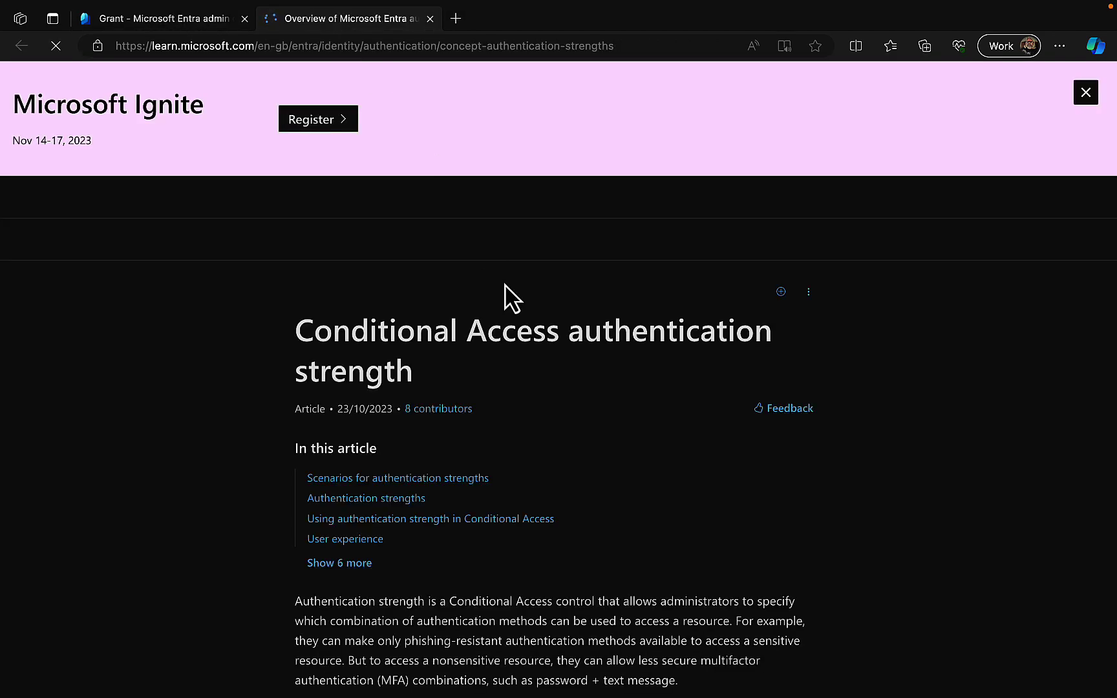
scroll(685, 416, down, 2)
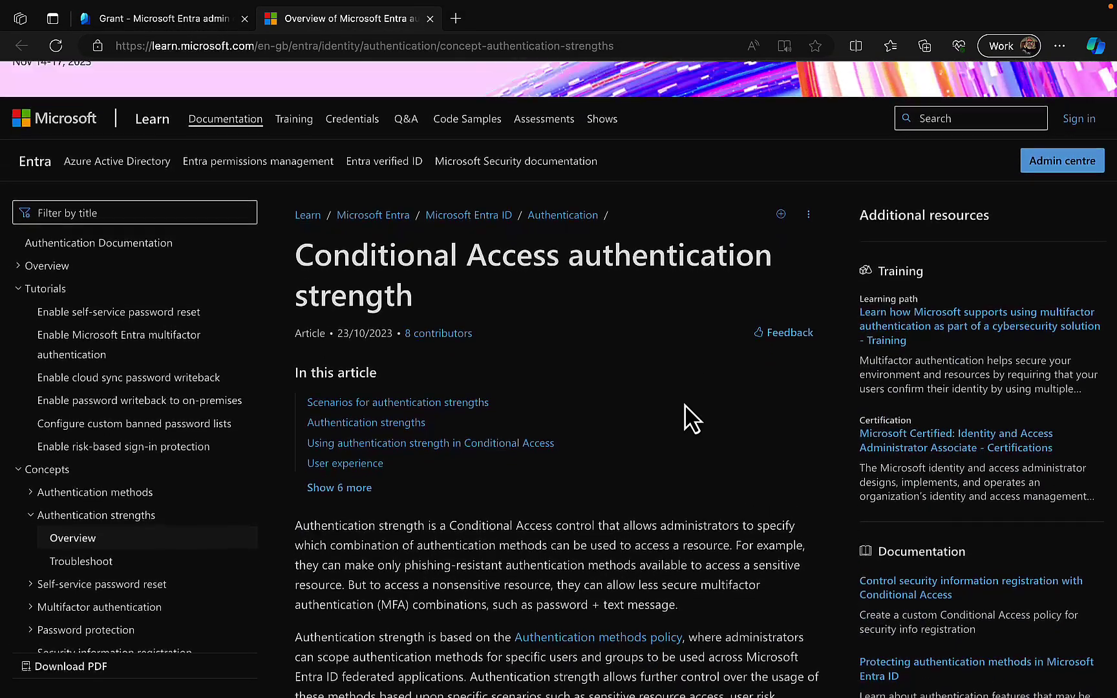
scroll(692, 419, up, 2)
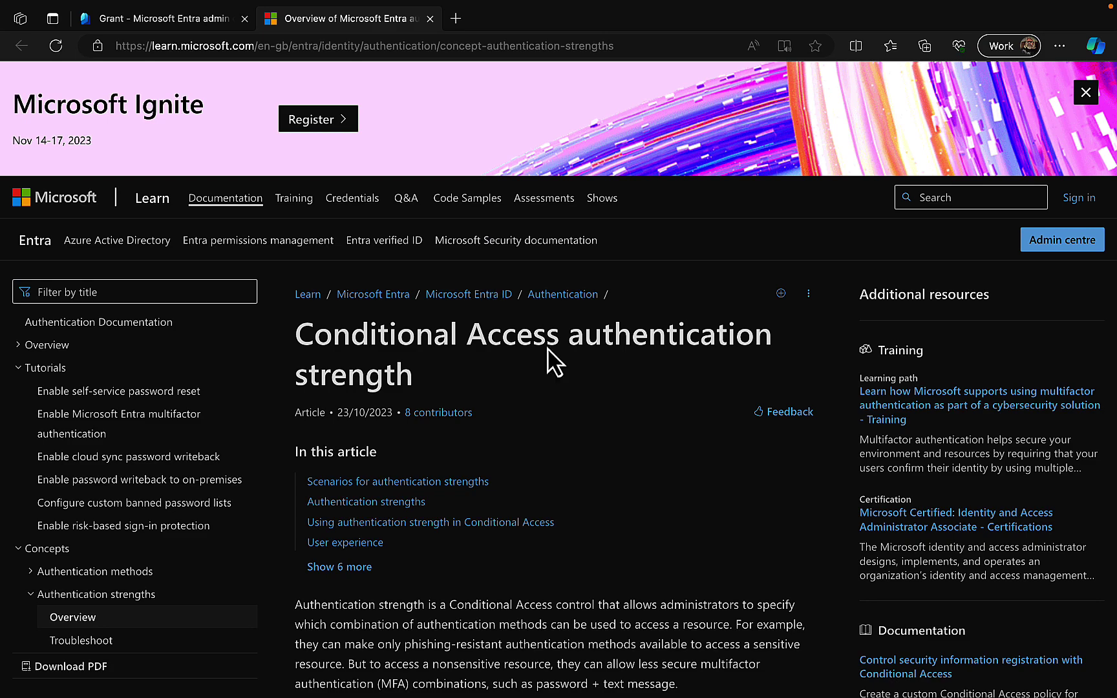
scroll(611, 467, down, 3)
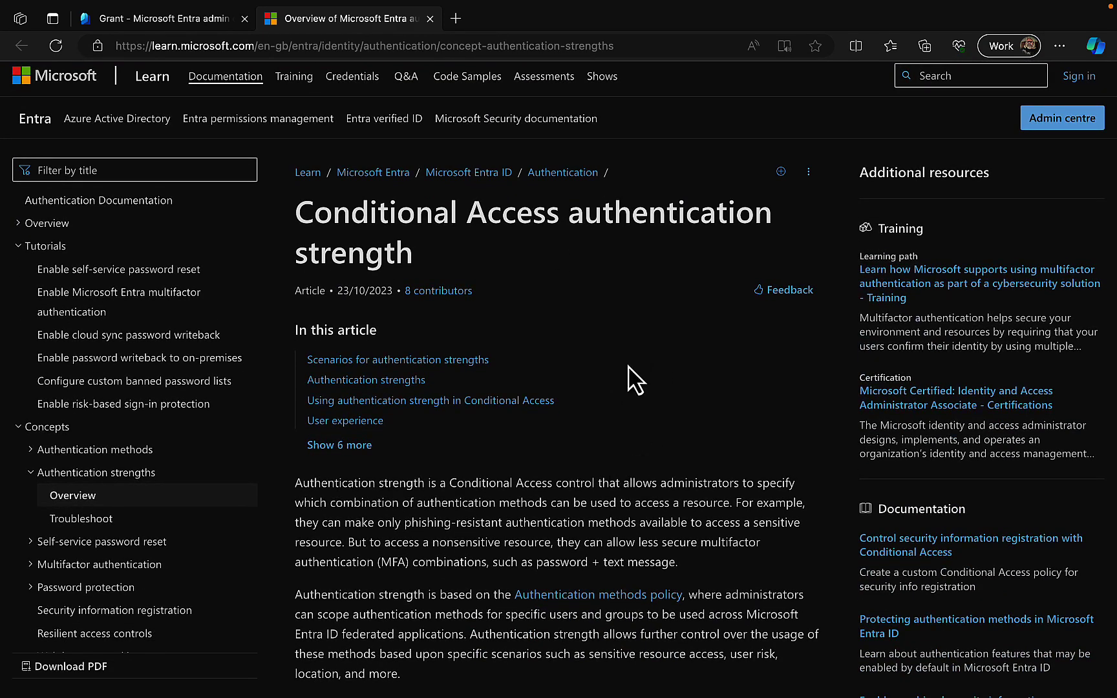
scroll(667, 405, down, 2)
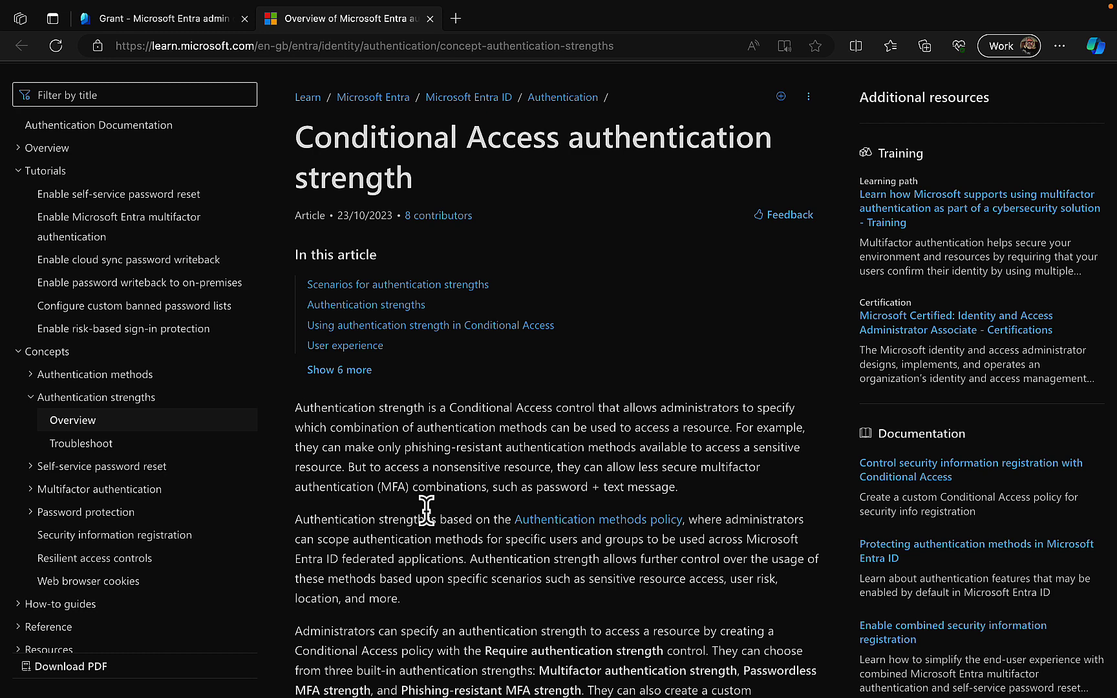
scroll(427, 511, down, 2)
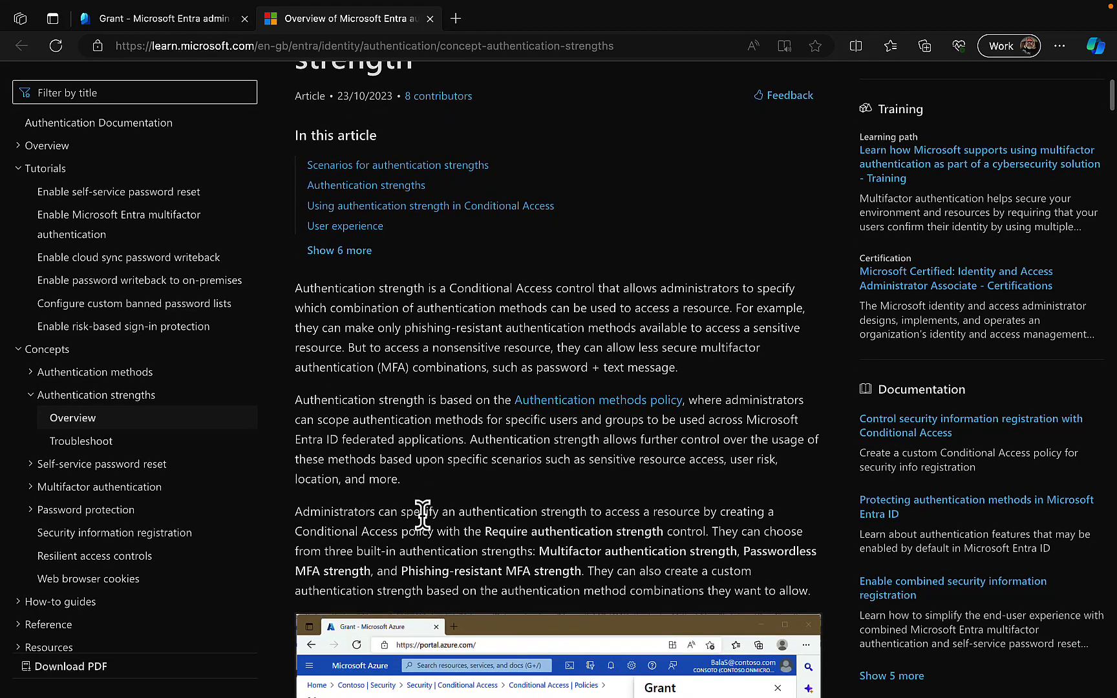
scroll(428, 417, down, 2)
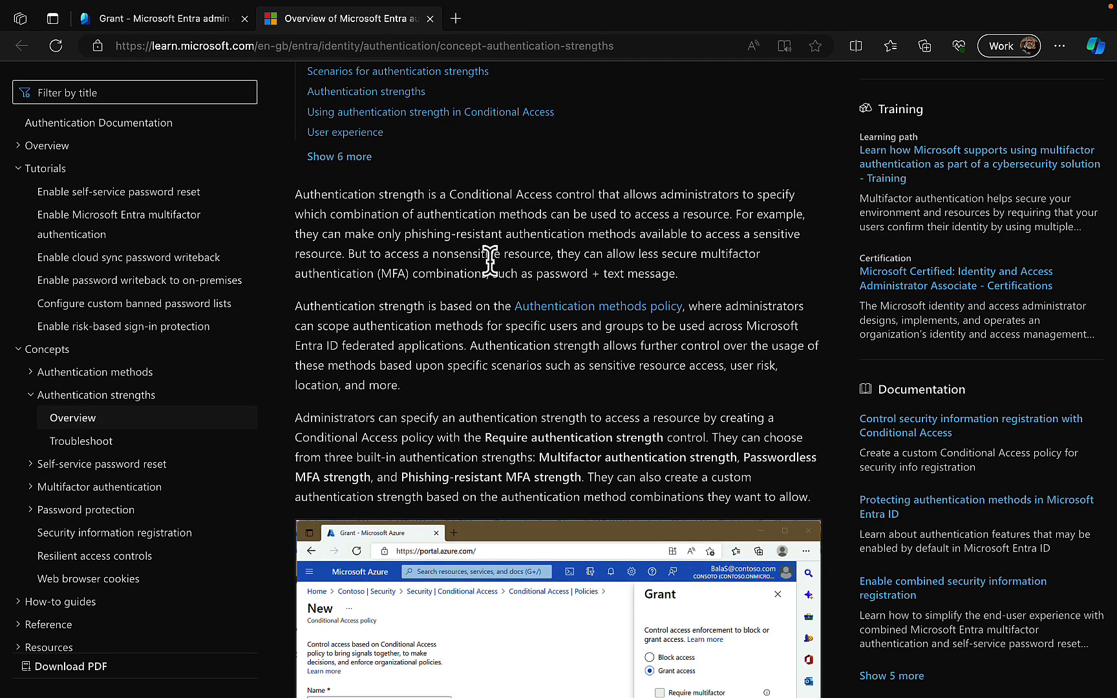
scroll(707, 285, down, 2)
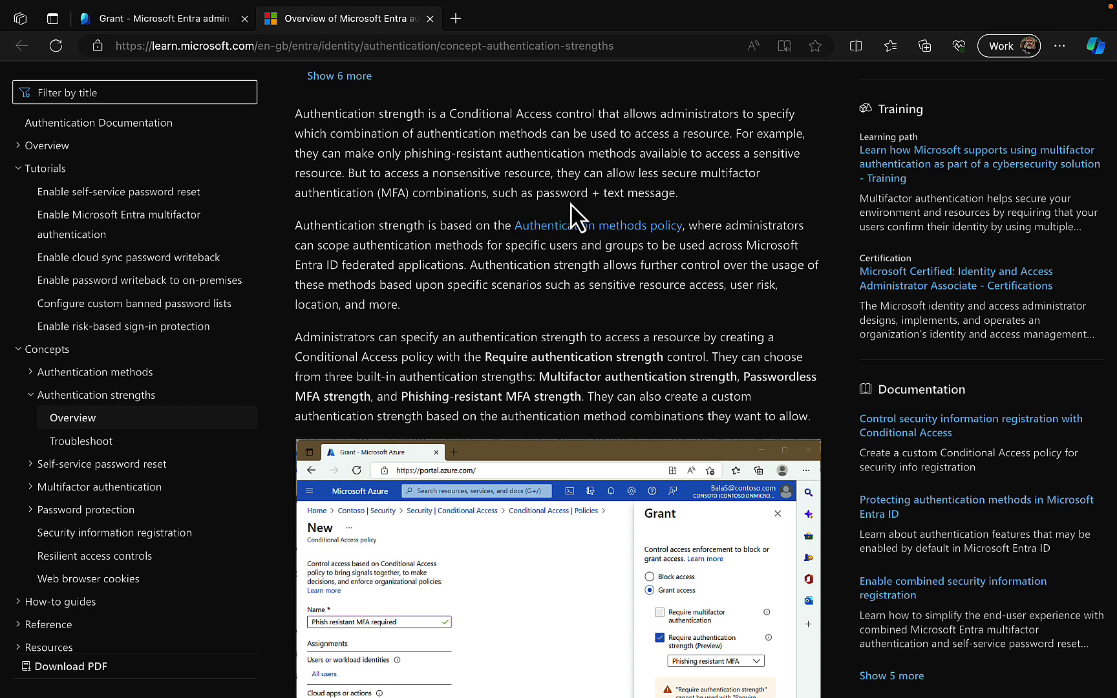
scroll(526, 283, down, 1)
scroll(528, 282, up, 1)
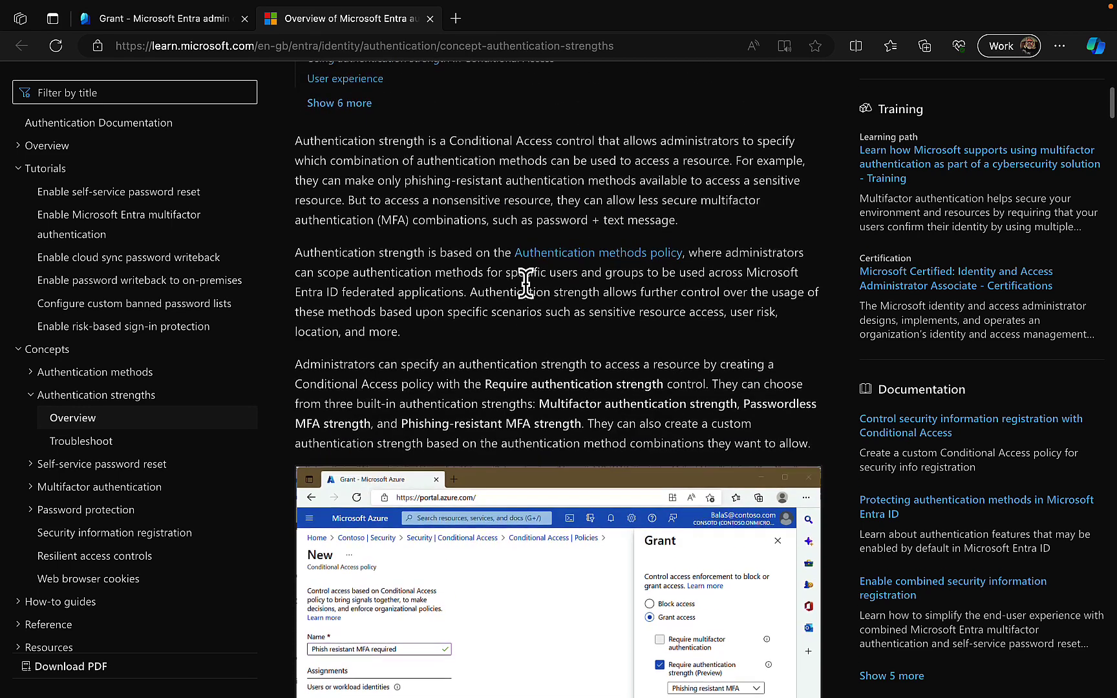
Return to the policy's grant controls and replace Require multifactor authentication with Require authentication strength.
click(204, 26)
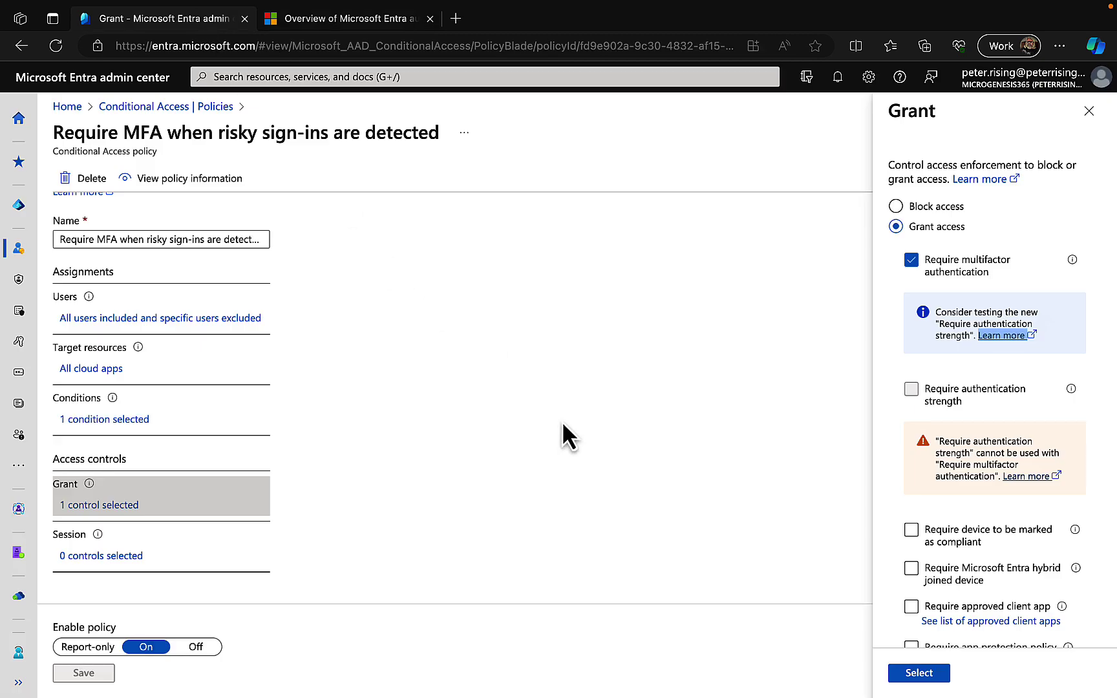
click(912, 259)
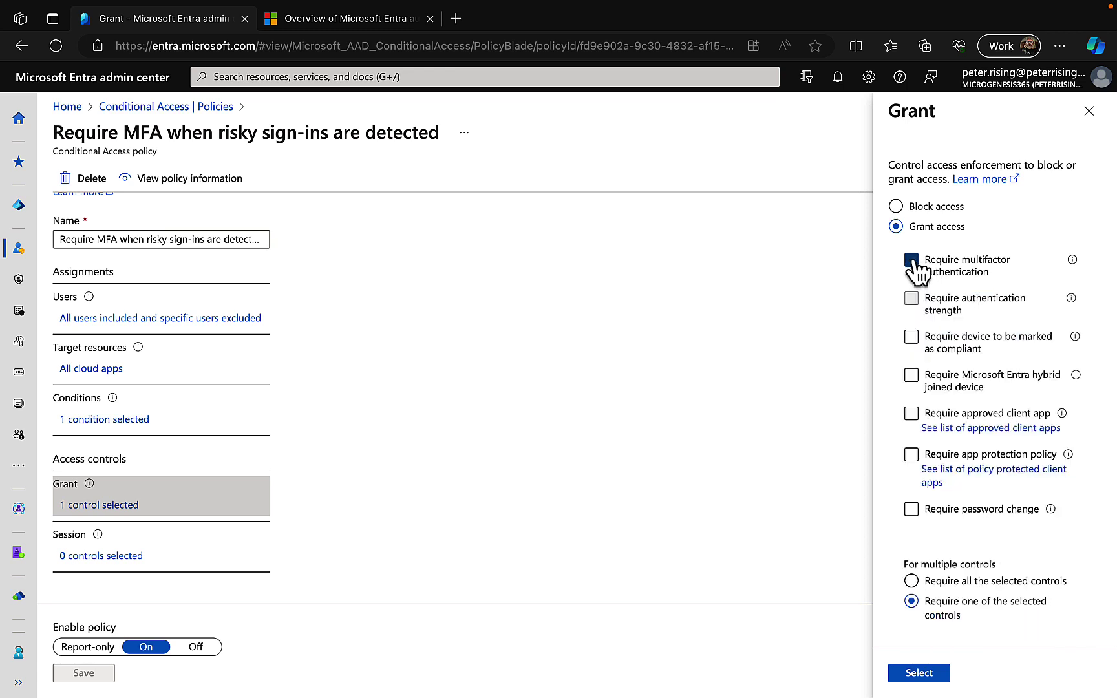
click(912, 260)
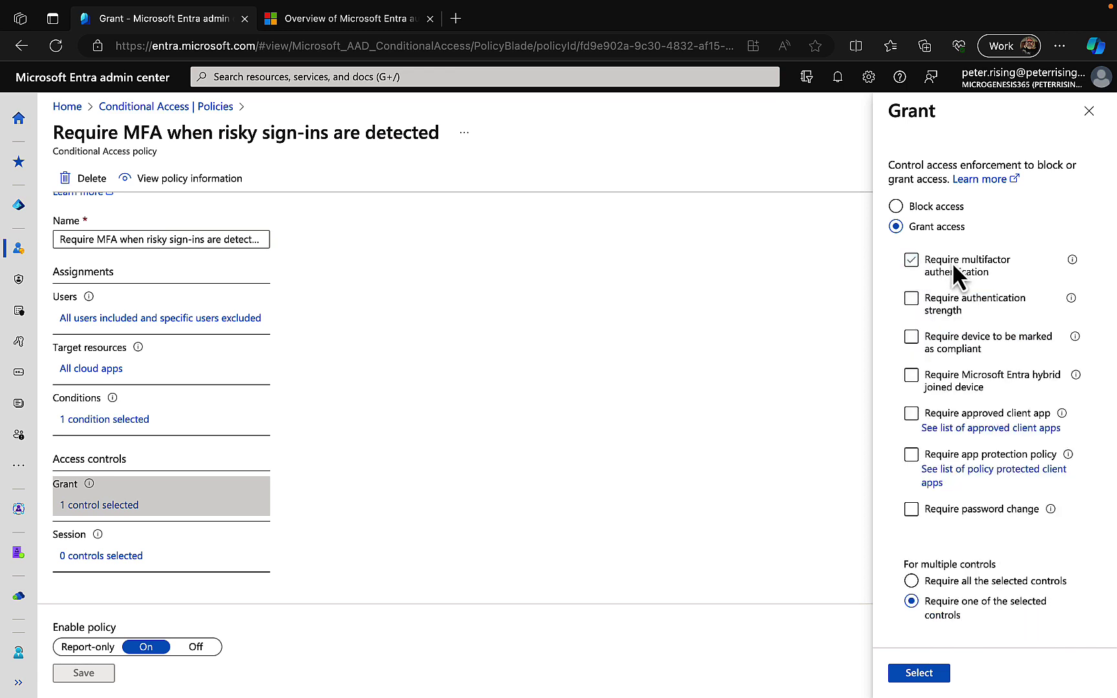
click(912, 299)
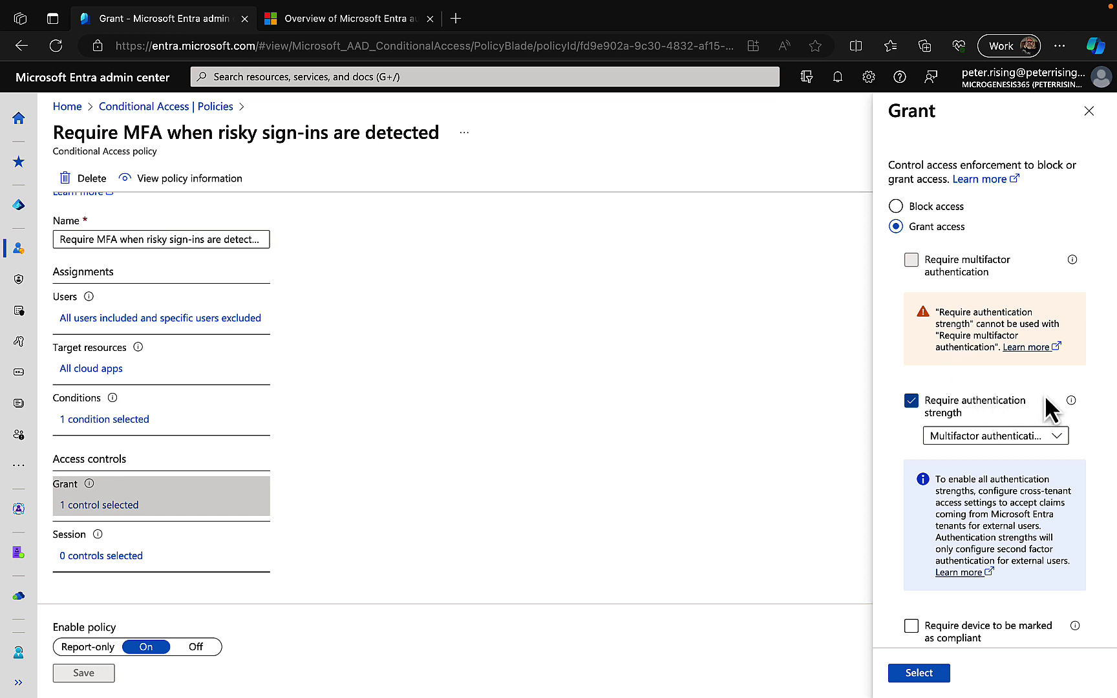
Compare the available authentication strengths and select Phishing-resistant MFA as the required strength.
mouse_move(1073, 406)
click(1057, 437)
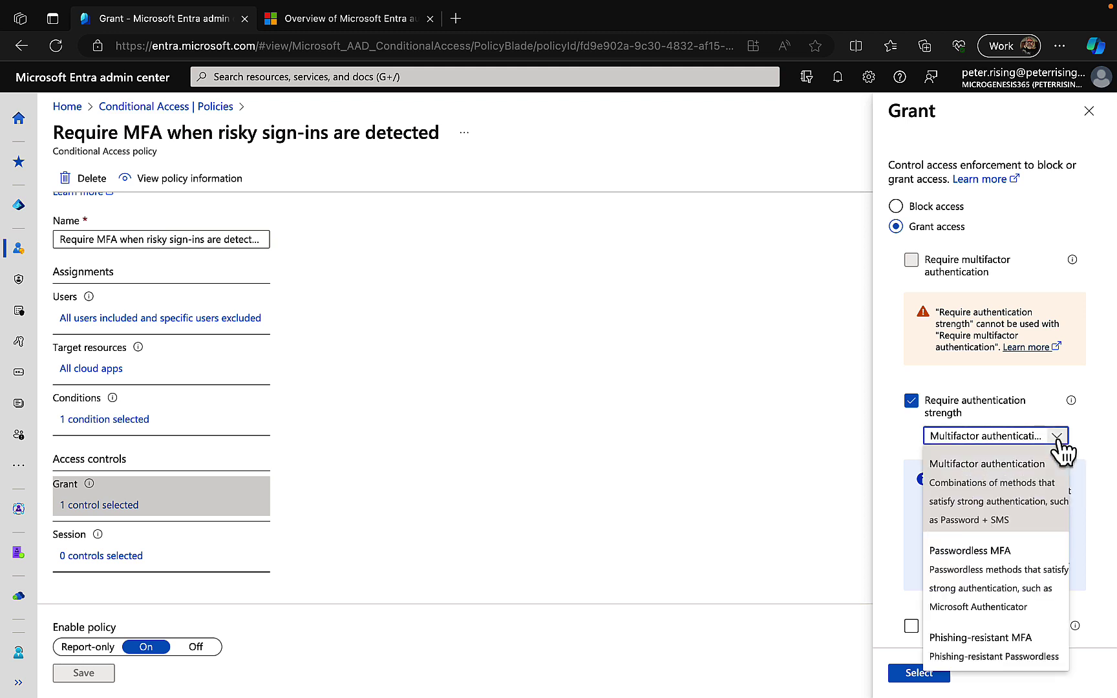
scroll(1021, 530, down, 3)
scroll(1020, 531, up, 3)
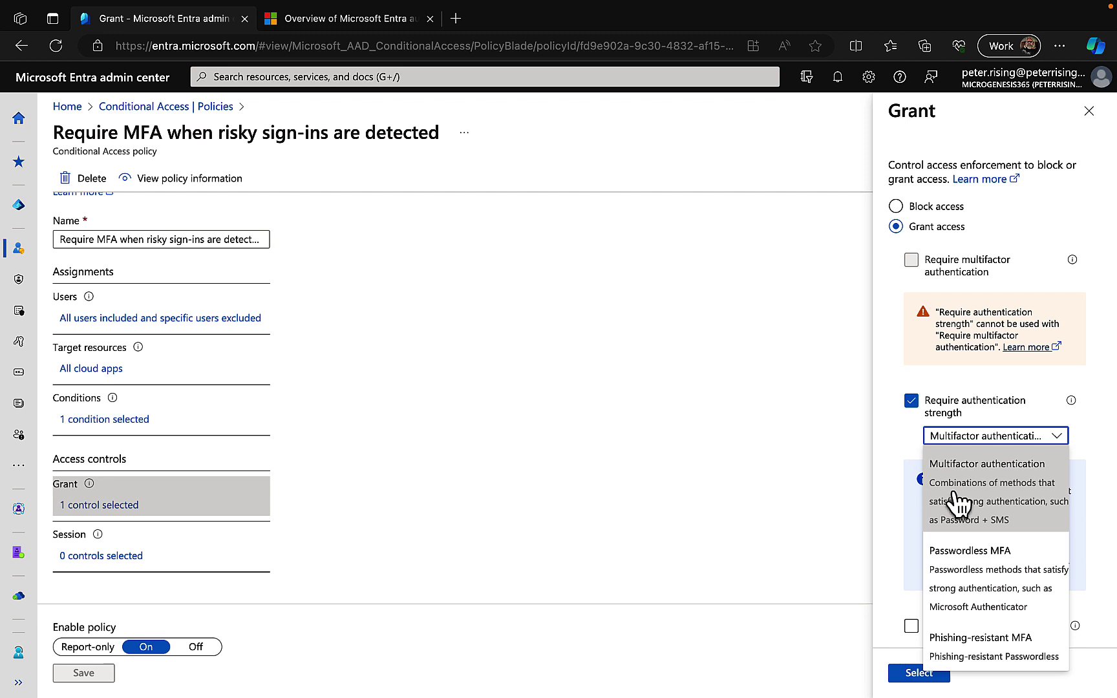
scroll(956, 501, down, 1)
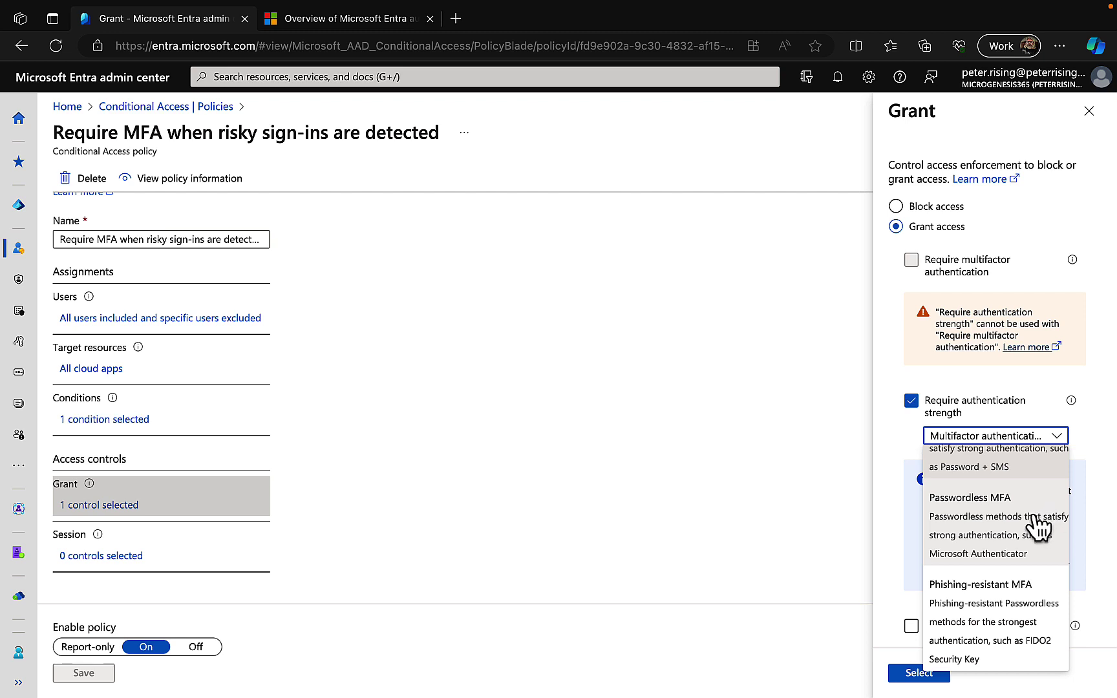
click(1017, 614)
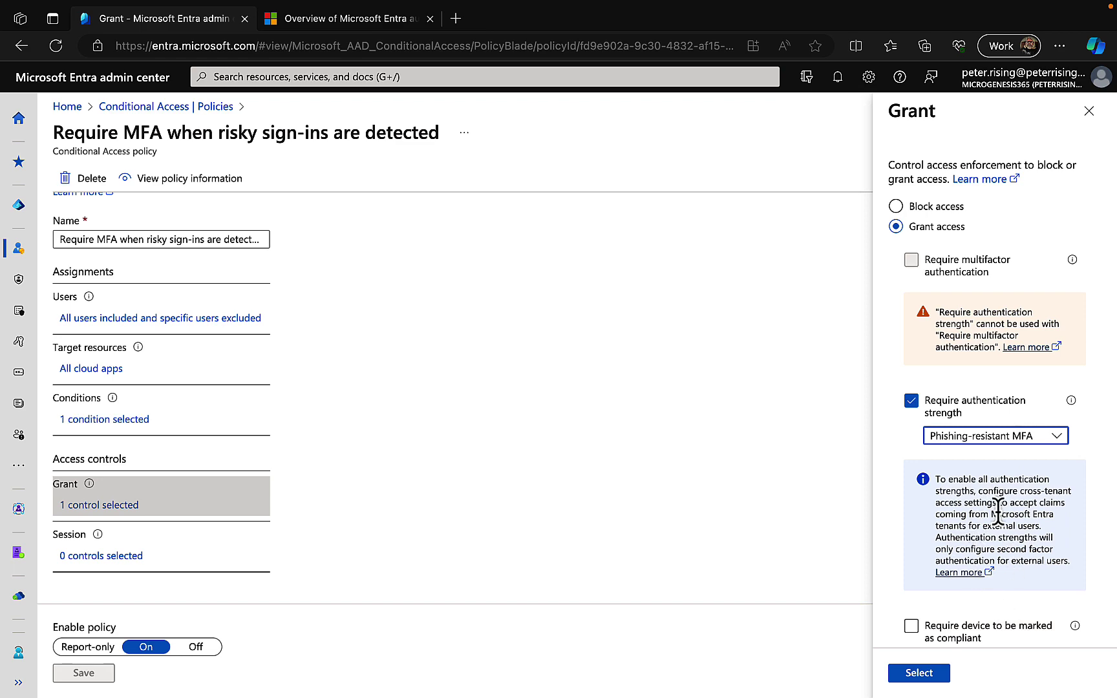
Review the remaining grant controls, from device compliance to the options for multiple controls.
scroll(998, 514, down, 4)
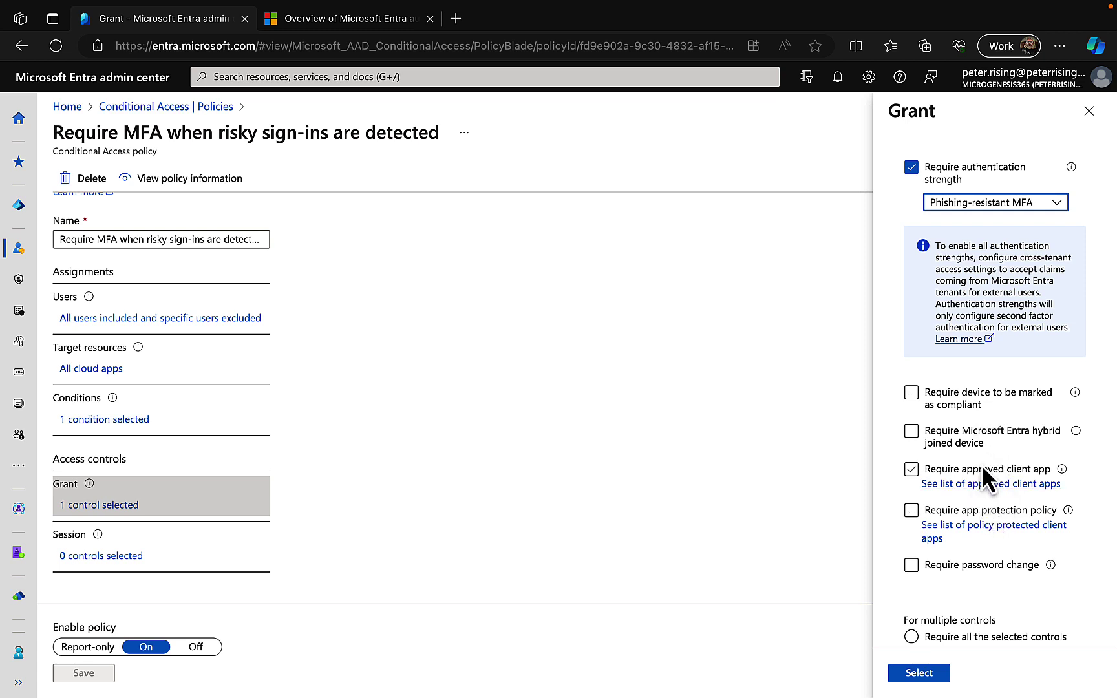
scroll(1003, 559, down, 1)
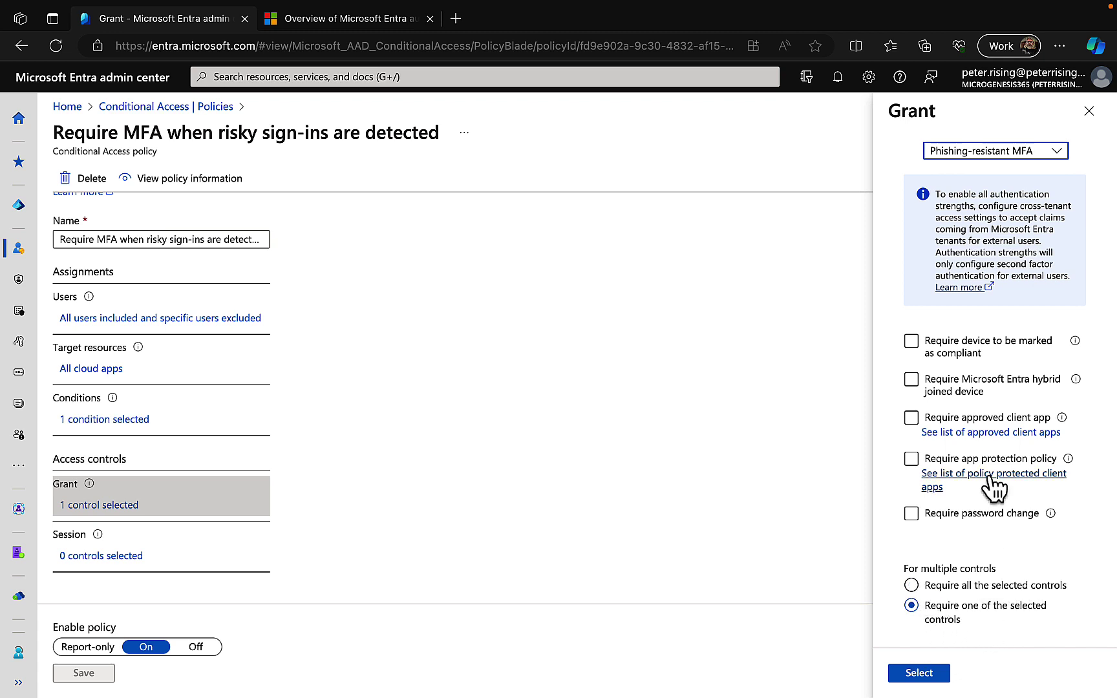
scroll(990, 477, up, 5)
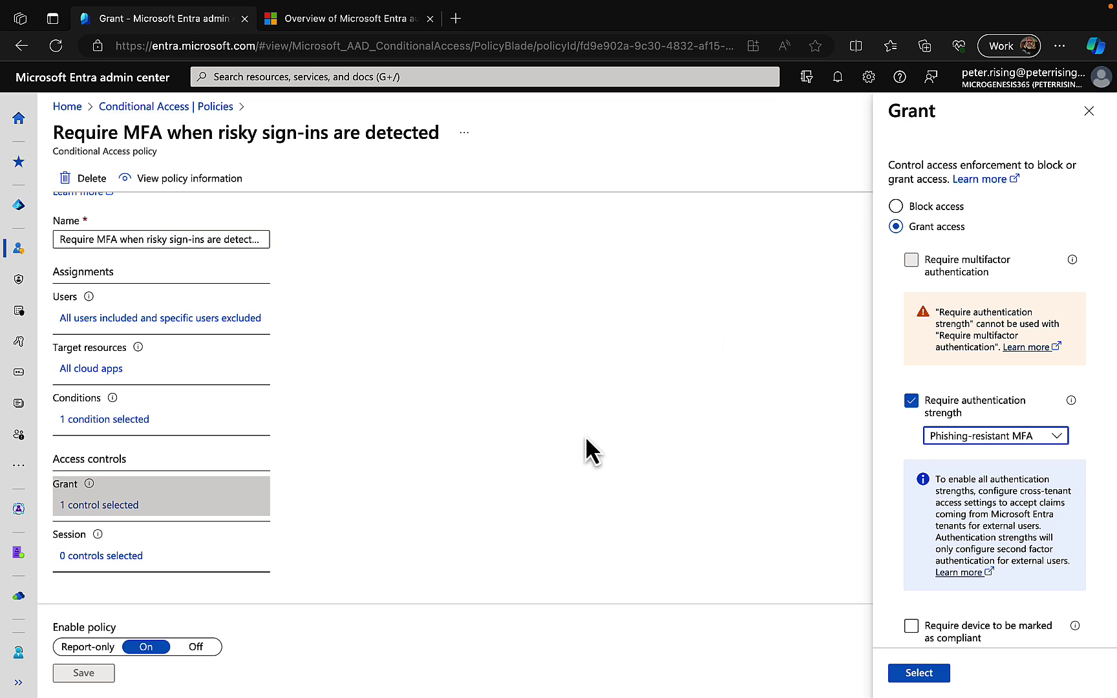
Discard the unsaved grant changes and open the authentication strengths page of Conditional Access.
click(1089, 114)
click(691, 128)
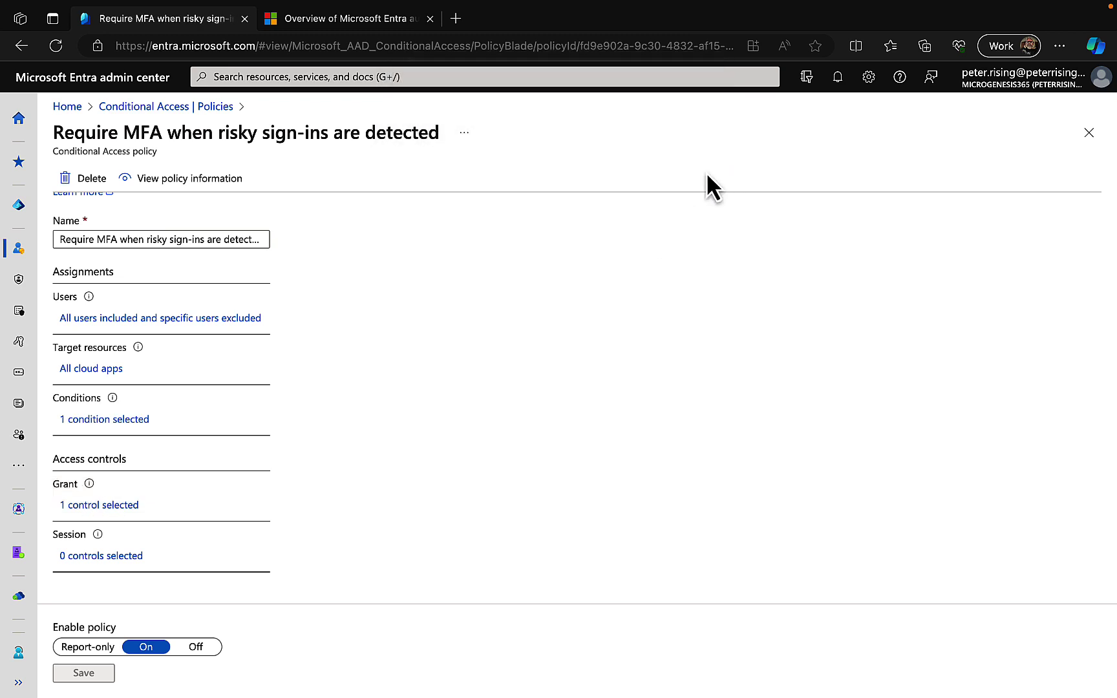
scroll(499, 338, up, 1)
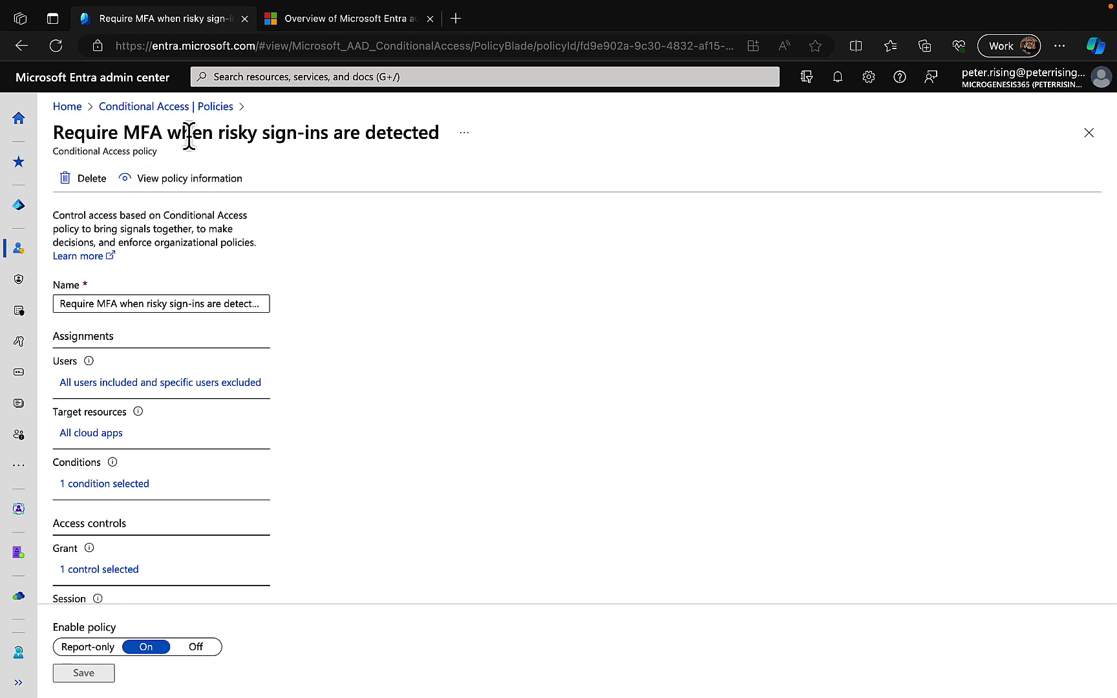
click(167, 109)
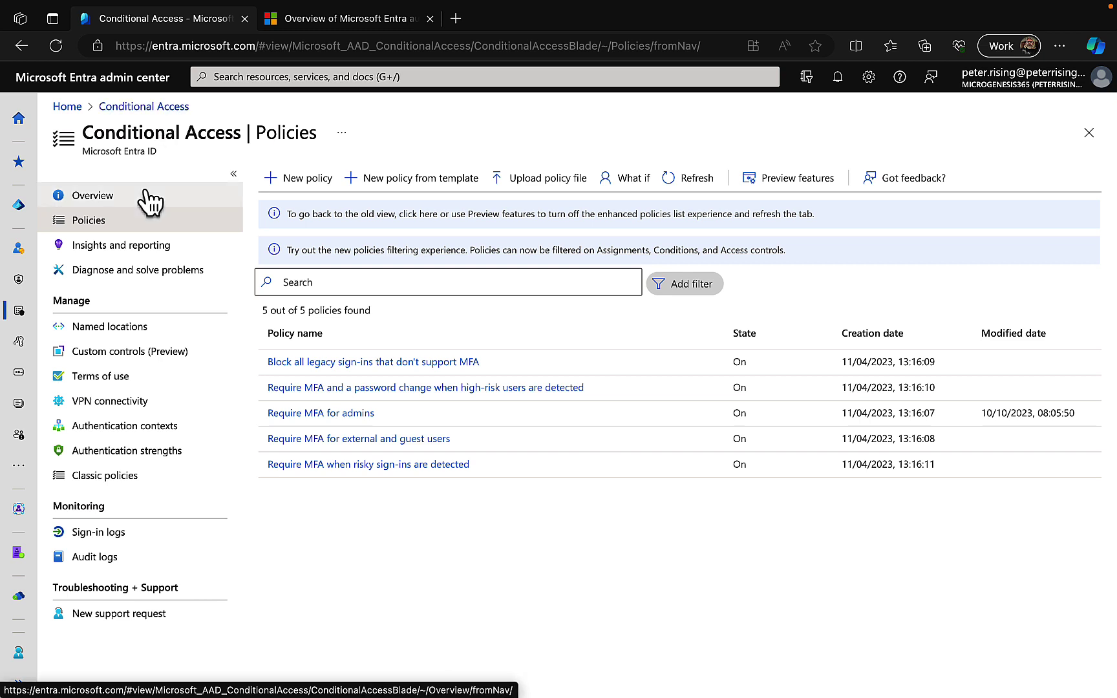
click(127, 452)
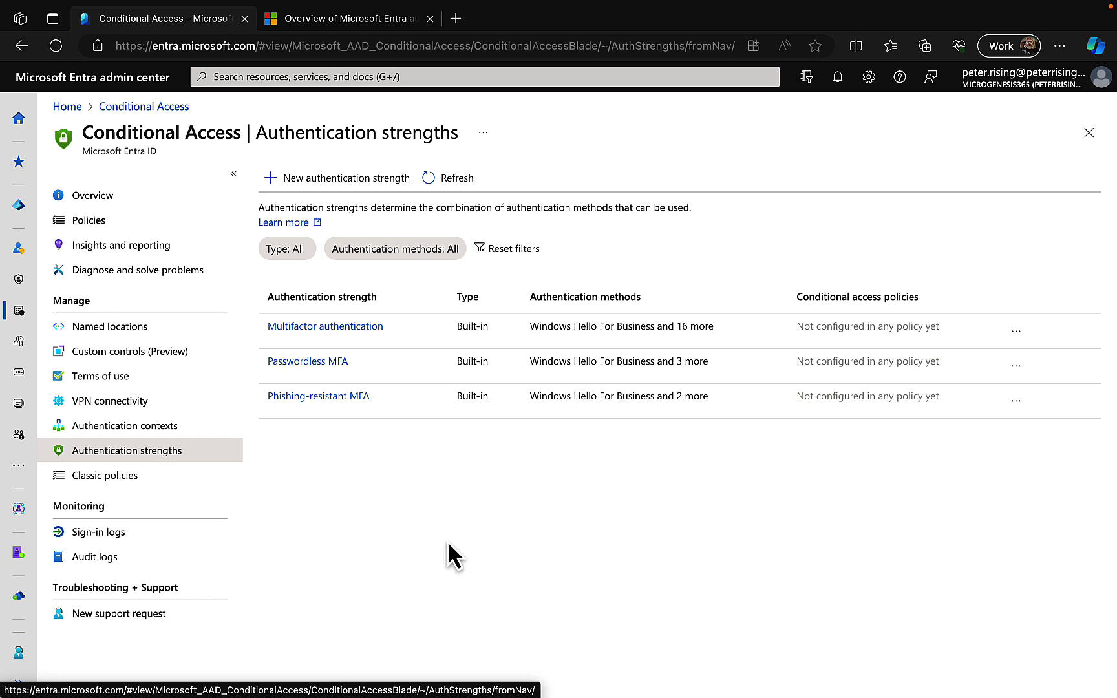
View the authentication flows allowed by the built-in Multifactor authentication, Passwordless MFA and Phishing-resistant MFA strengths.
click(373, 330)
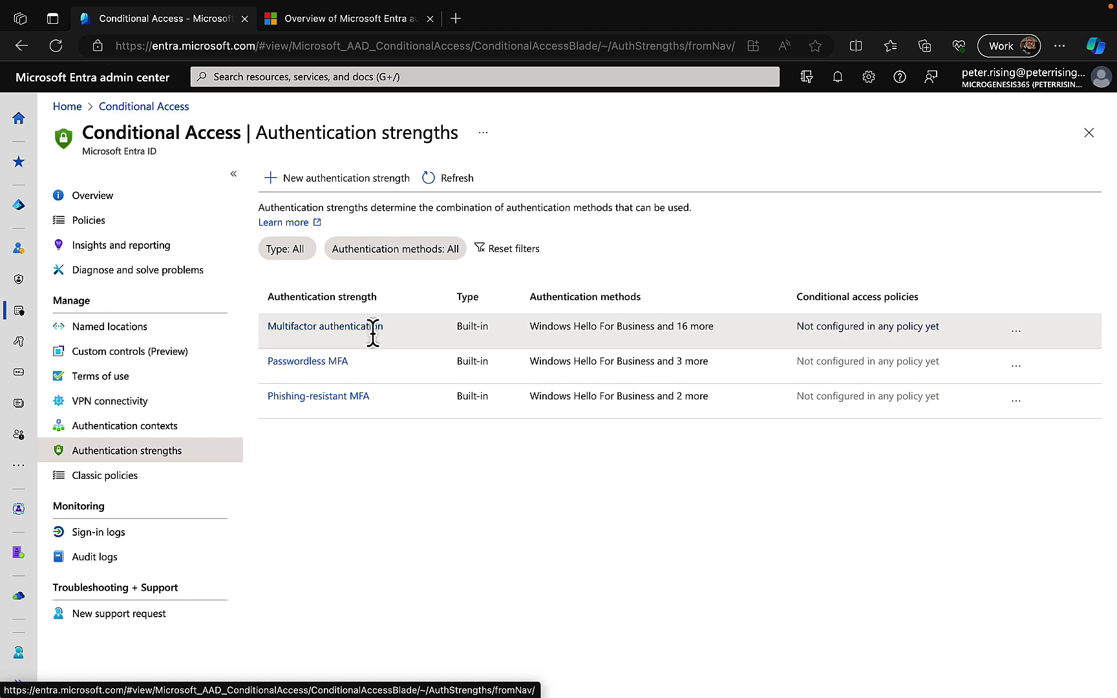
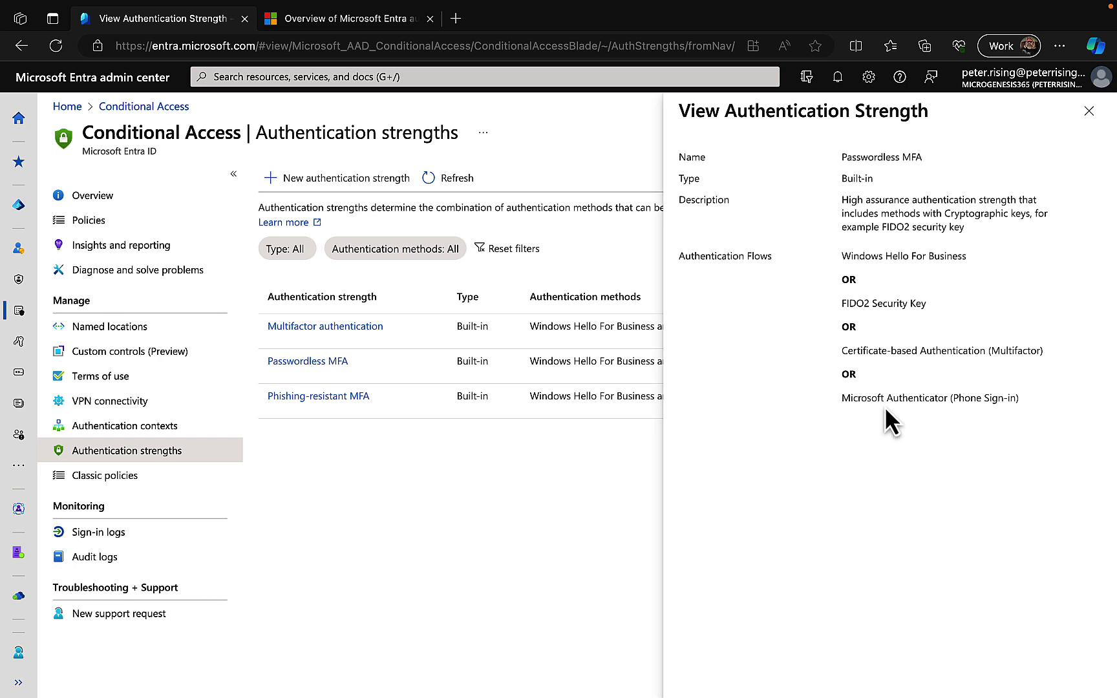
click(1089, 113)
click(352, 411)
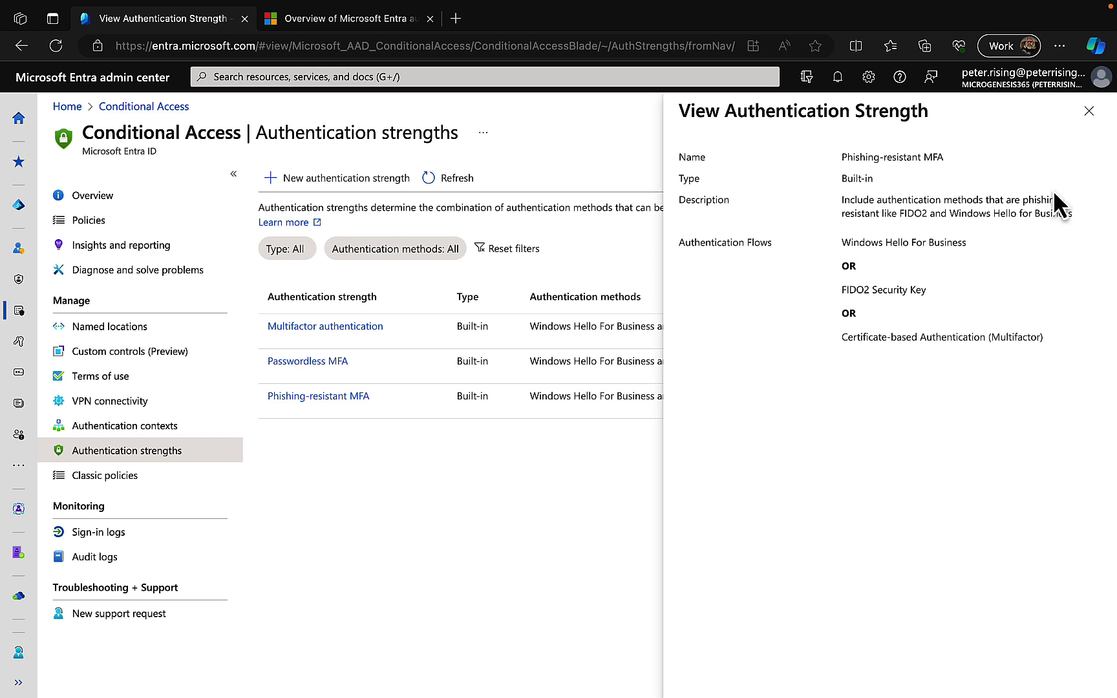
click(1089, 111)
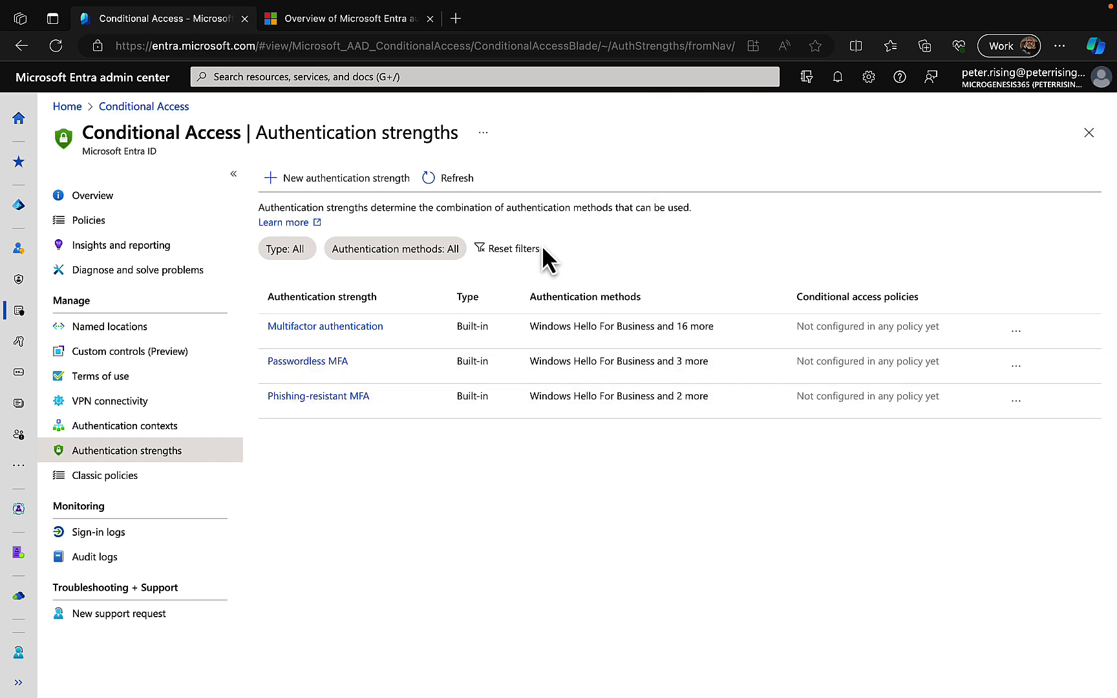
Start a new custom authentication strength and collapse all four groups of authentication combinations.
click(334, 185)
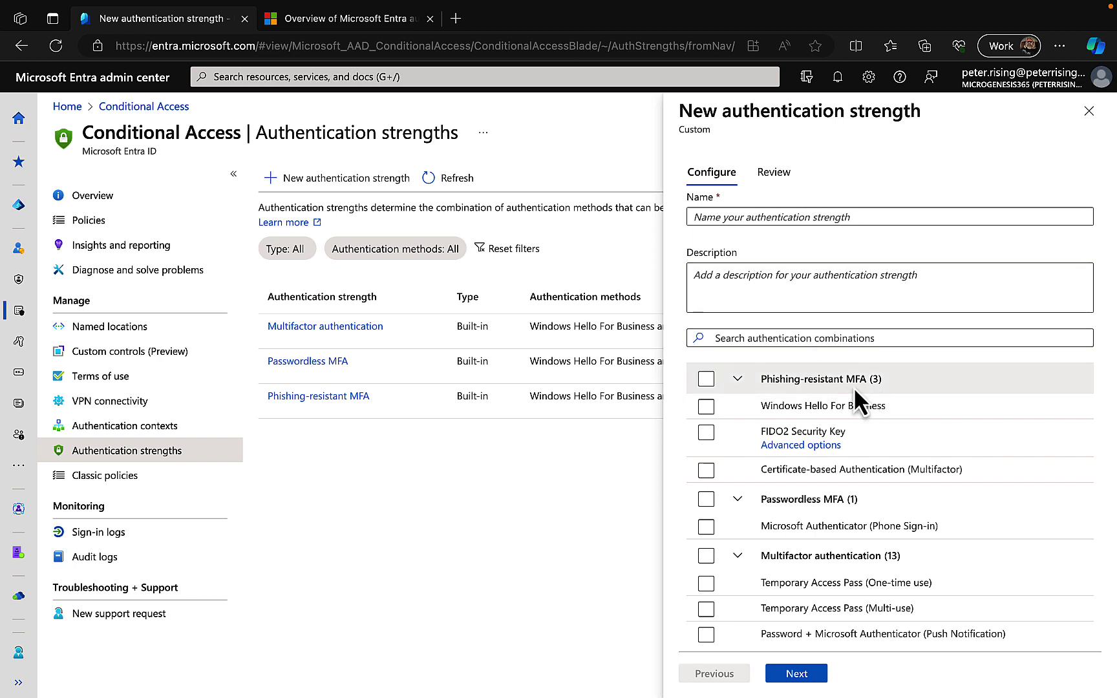
click(736, 385)
click(736, 414)
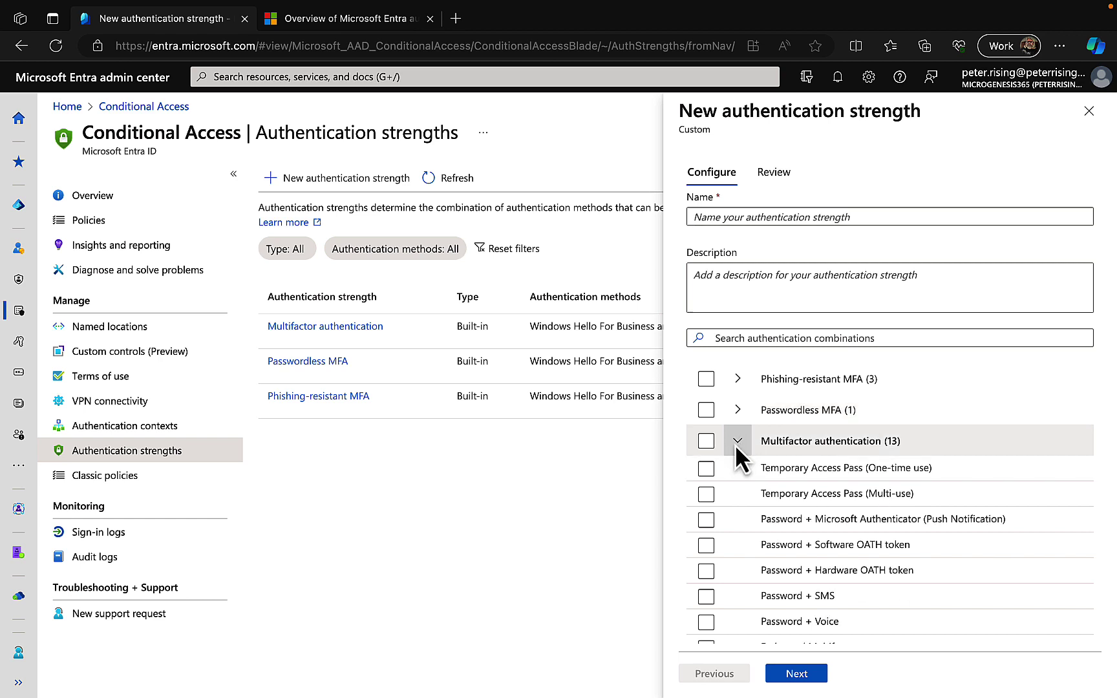
click(735, 442)
click(737, 470)
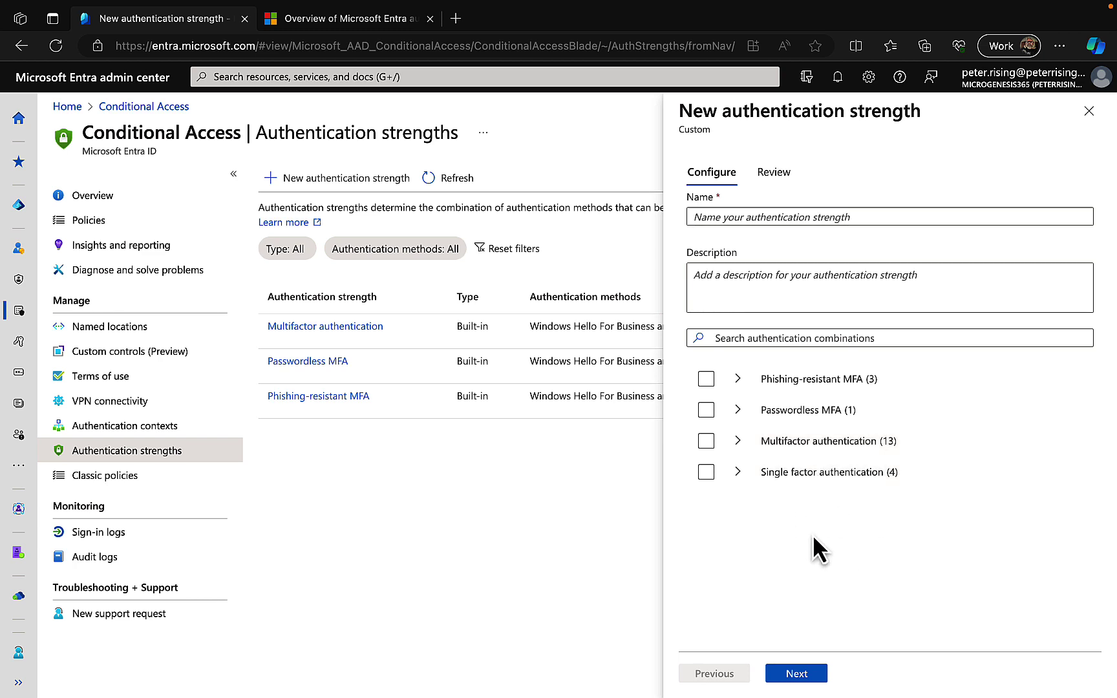
Examine the advanced options of FIDO2 Security Key, including a blank allowed-key entry, and discard the unsaved edits.
click(738, 380)
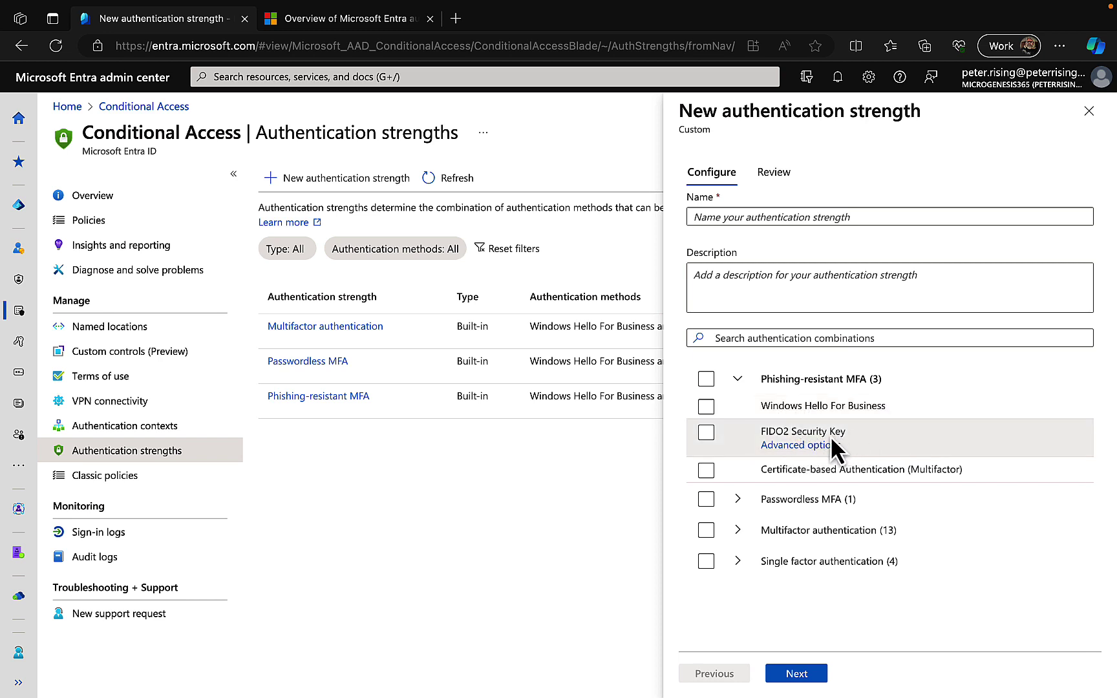
click(796, 447)
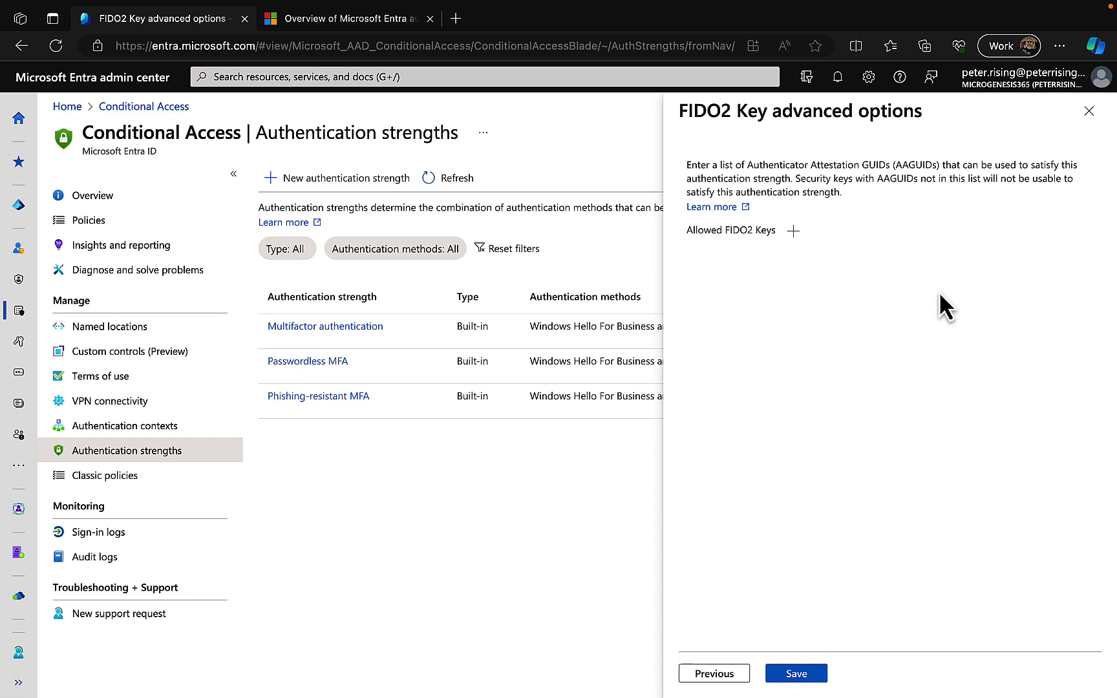
click(793, 230)
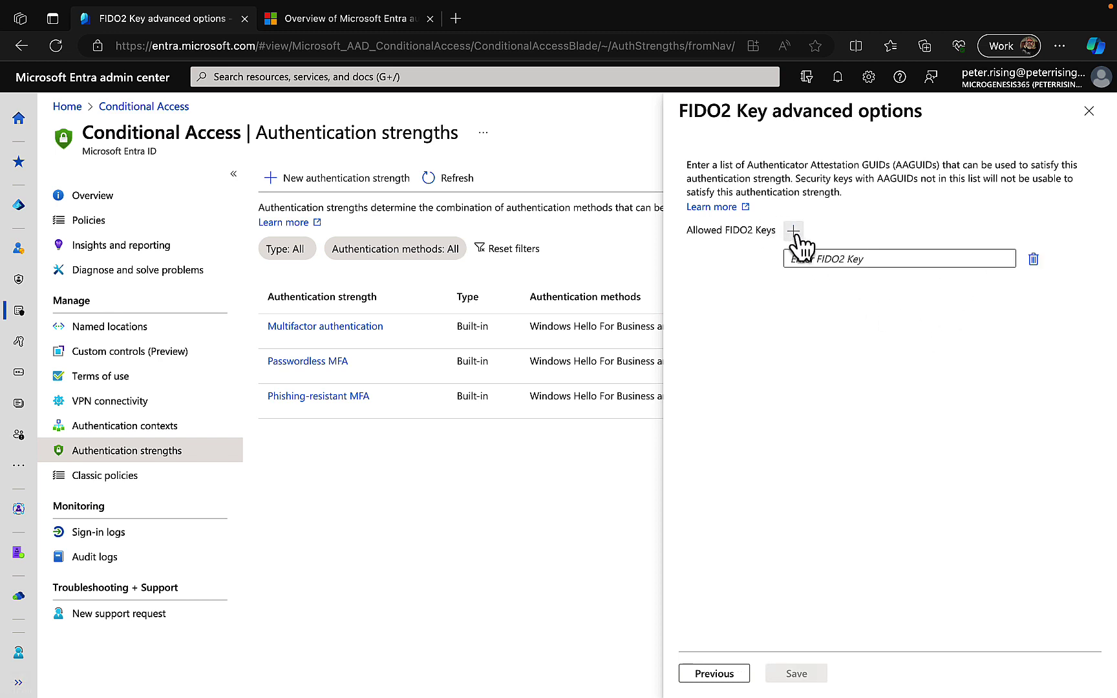
click(1090, 113)
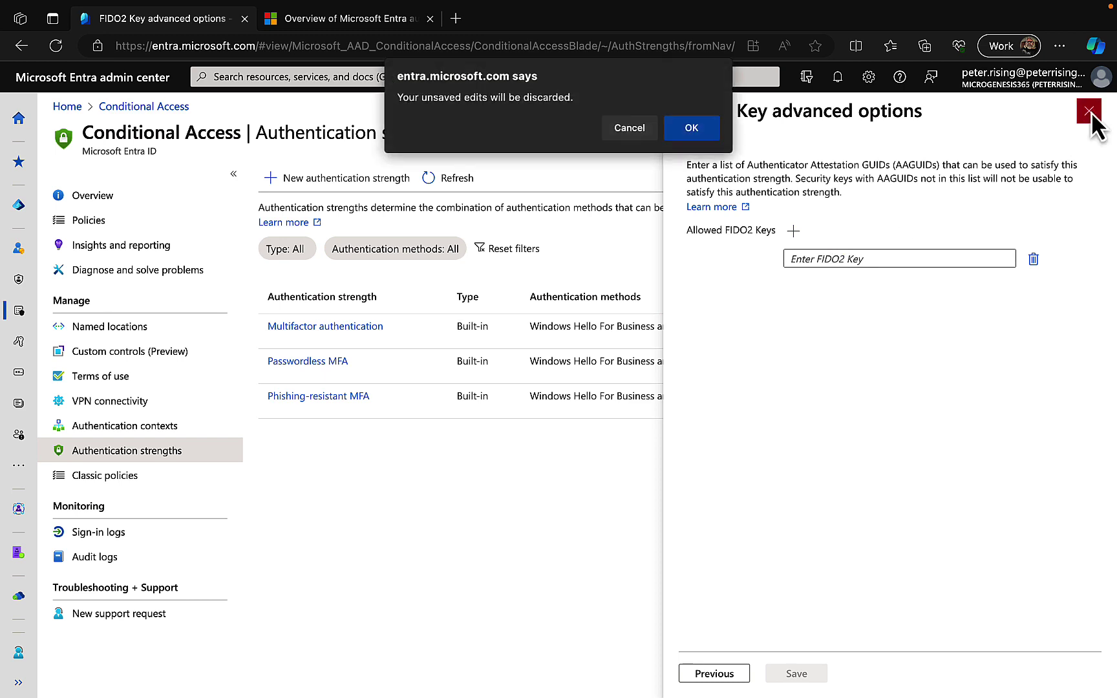
click(697, 126)
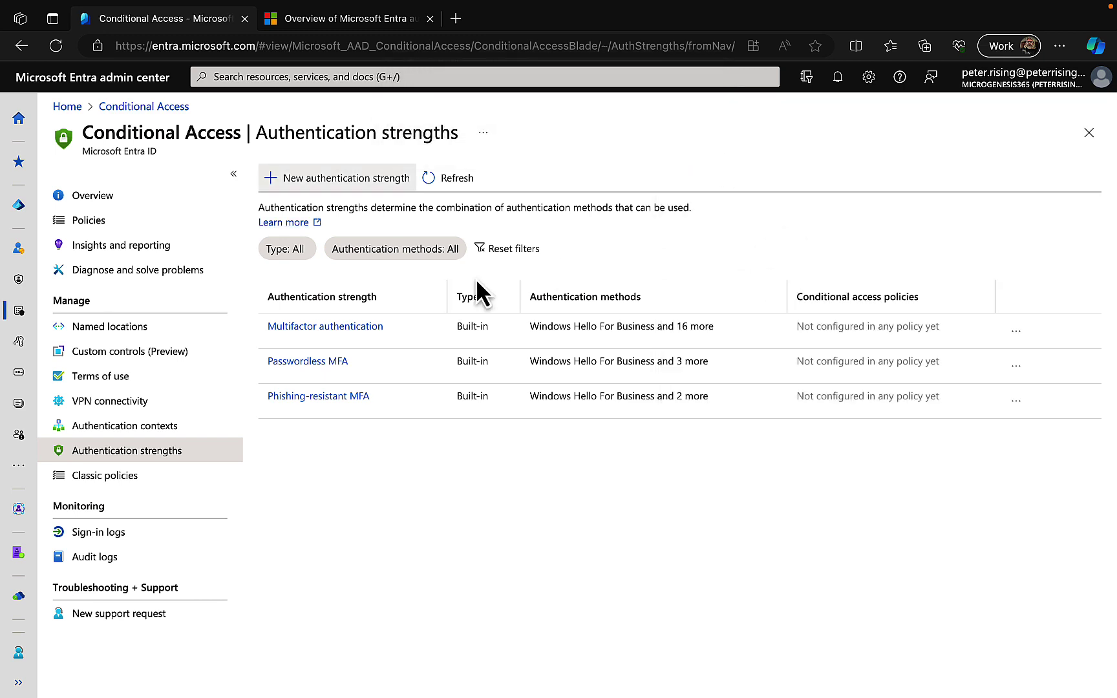
Start another new custom authentication strength and reduce its authentication combinations to the group headings.
click(334, 181)
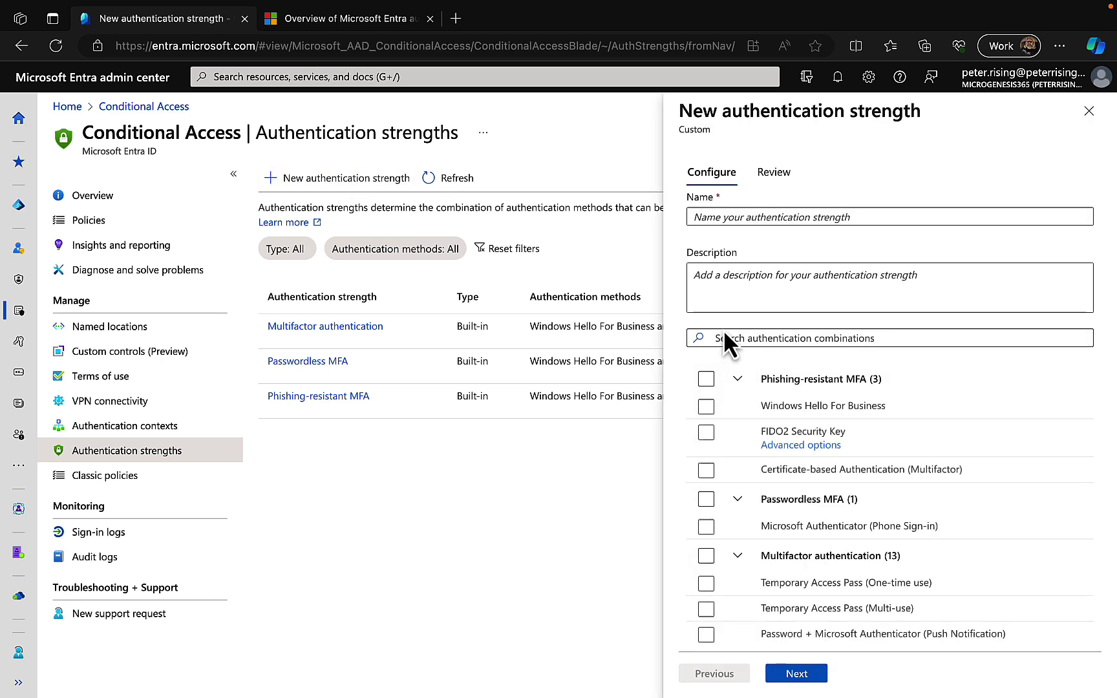
click(736, 381)
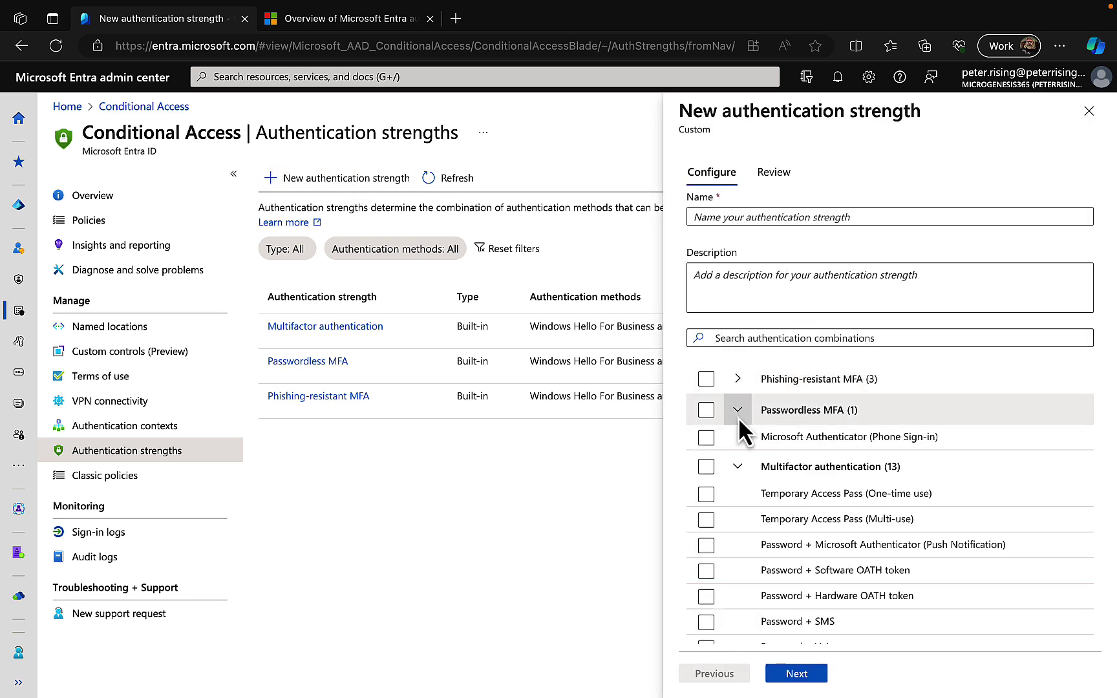
click(738, 419)
click(739, 446)
click(739, 477)
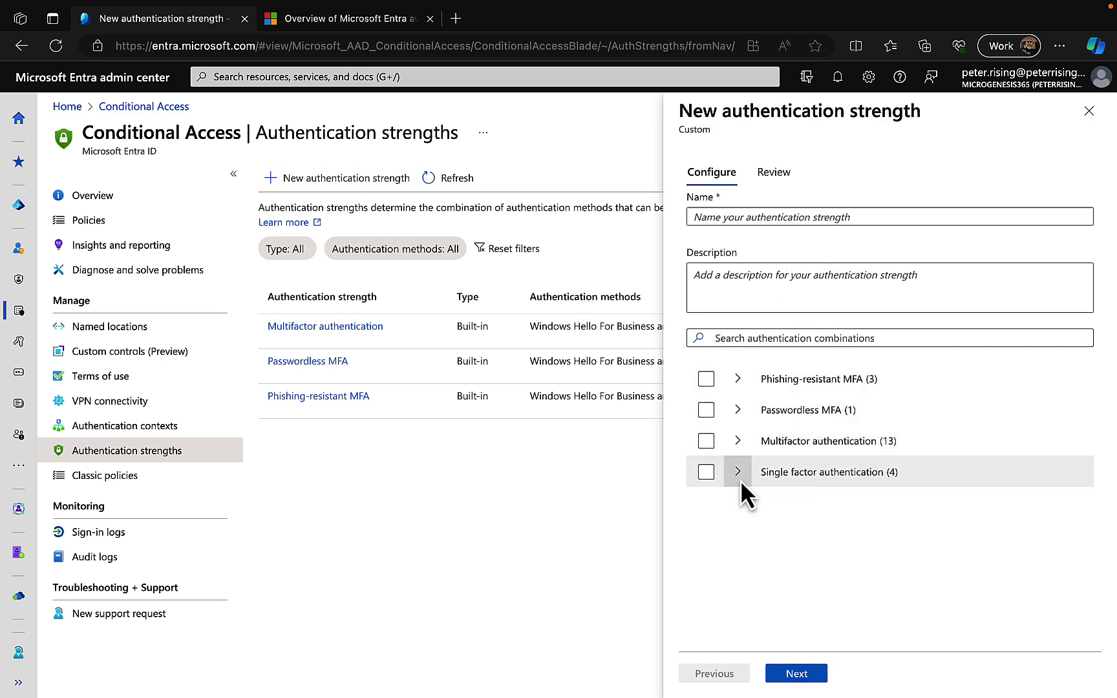
Examine the Phishing-resistant MFA methods, selecting and clearing Certificate-based Authentication (Multifactor).
click(738, 380)
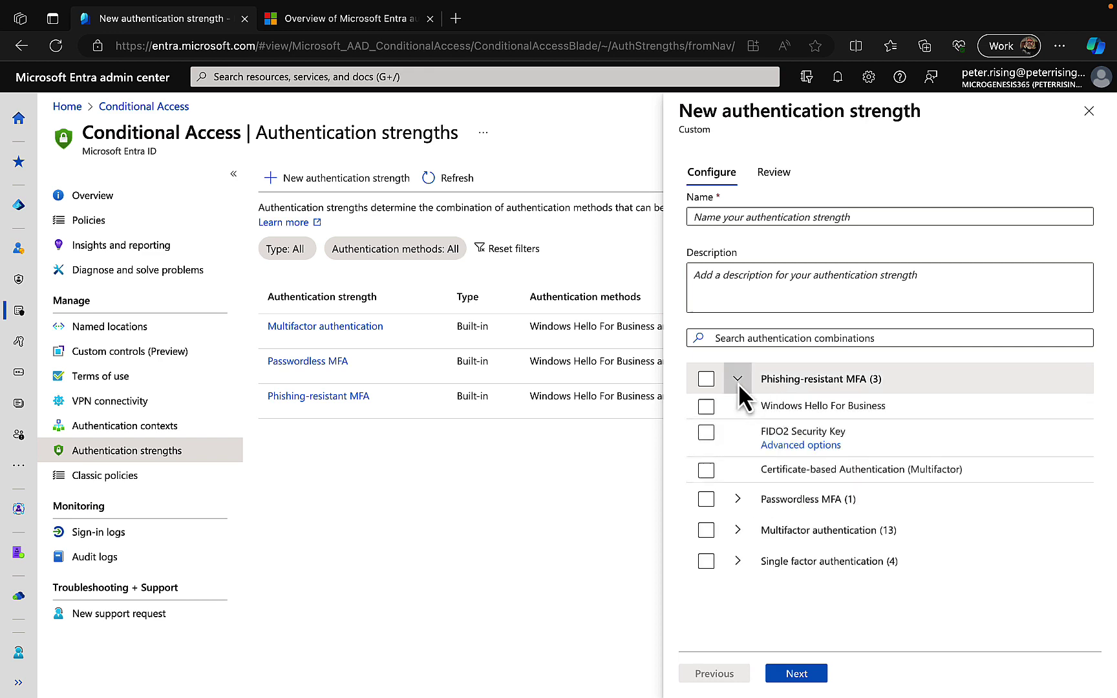
click(810, 472)
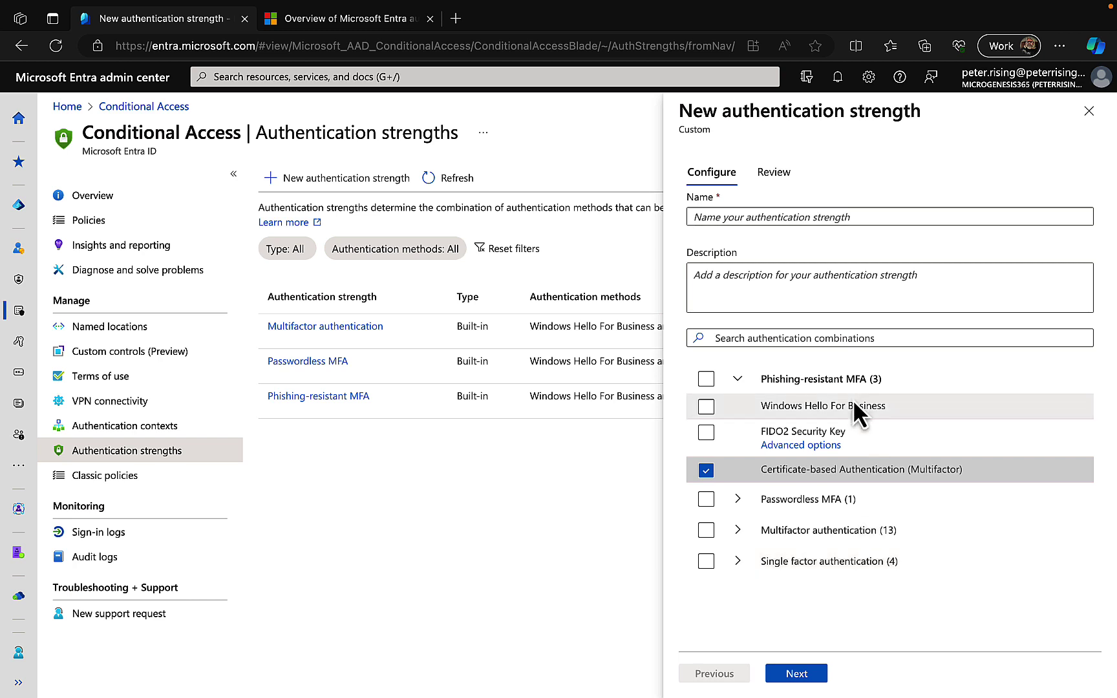
click(708, 472)
click(738, 379)
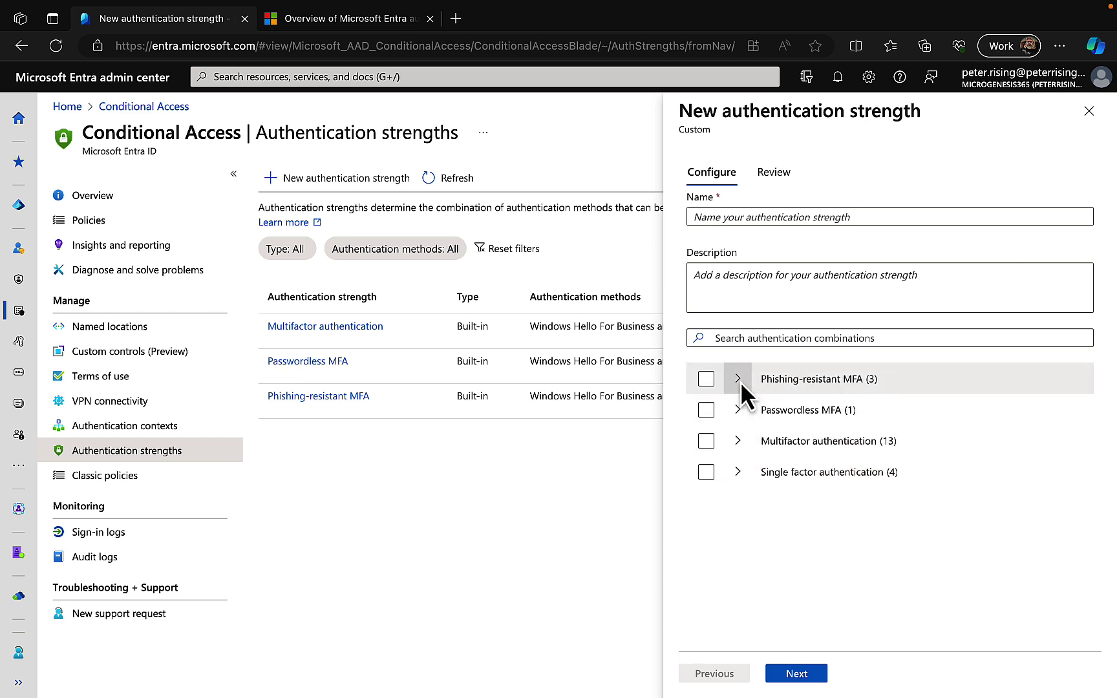
Examine the methods under Passwordless MFA, Multifactor authentication and Single factor authentication, and close the new strength without saving.
click(739, 419)
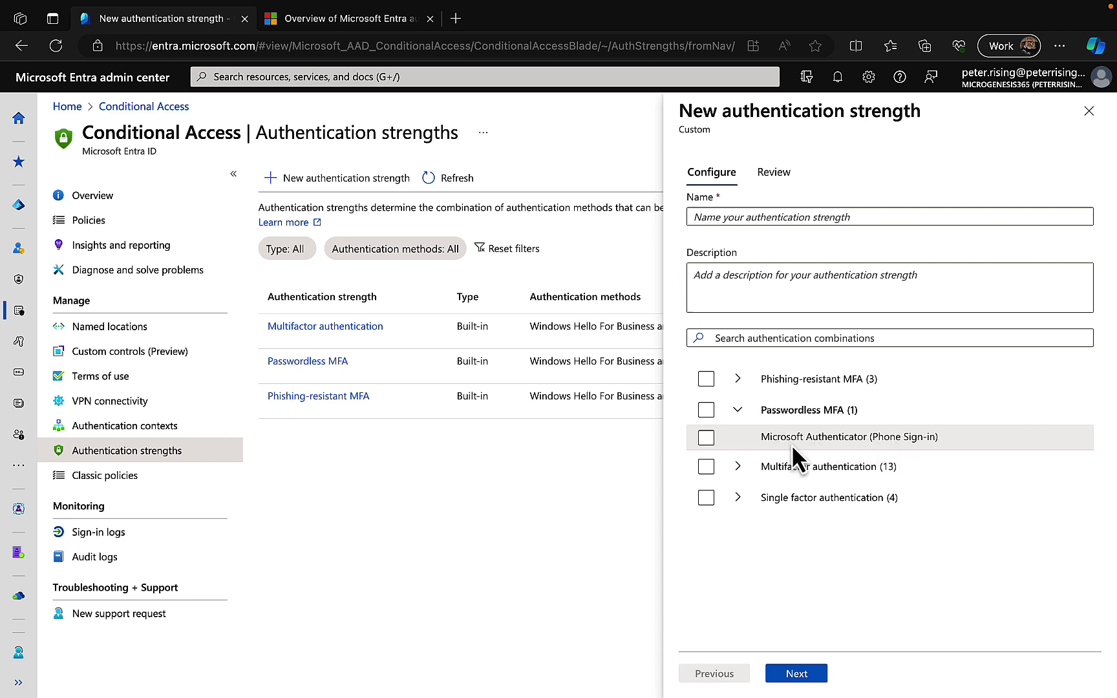
click(741, 411)
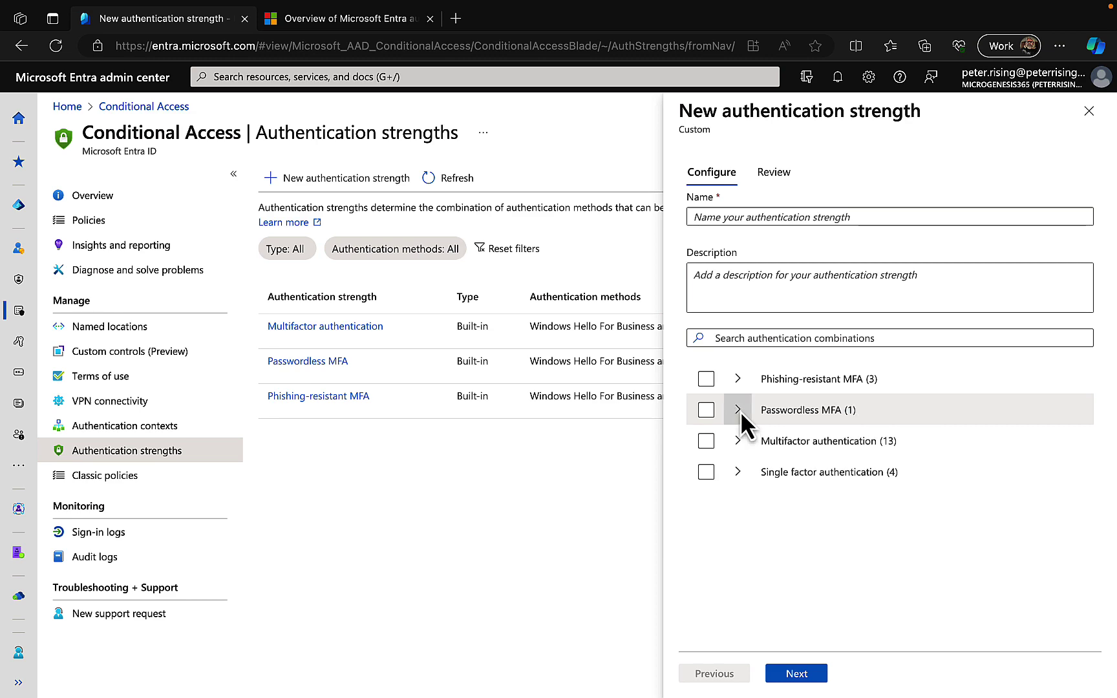
click(737, 441)
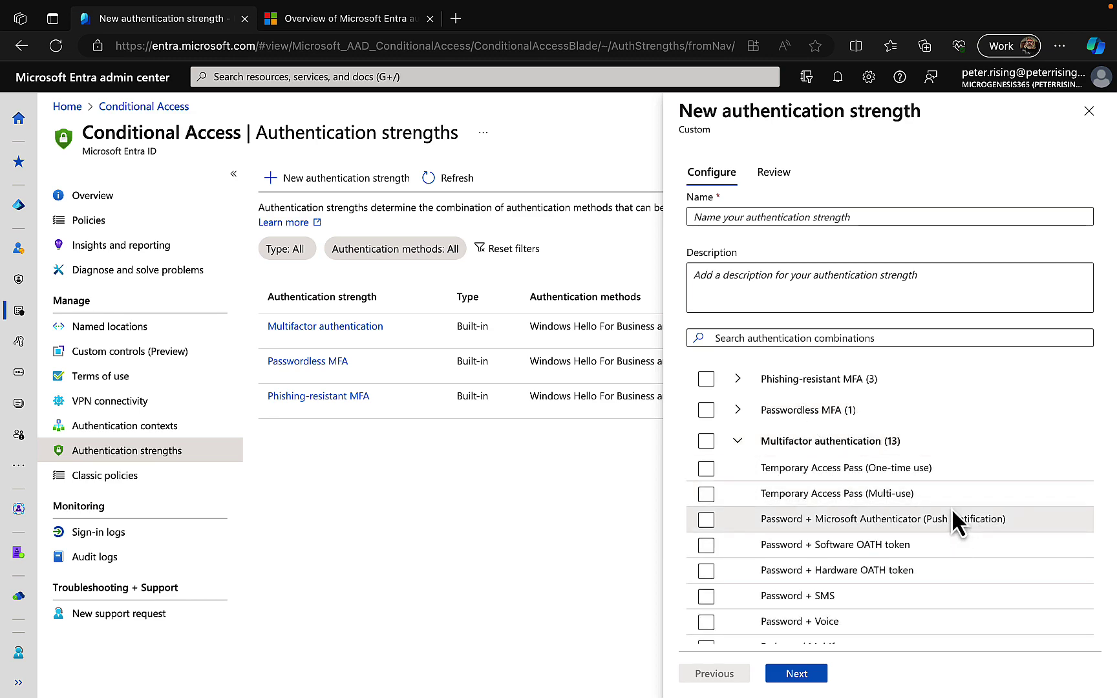
scroll(953, 508, down, 2)
scroll(953, 503, down, 1)
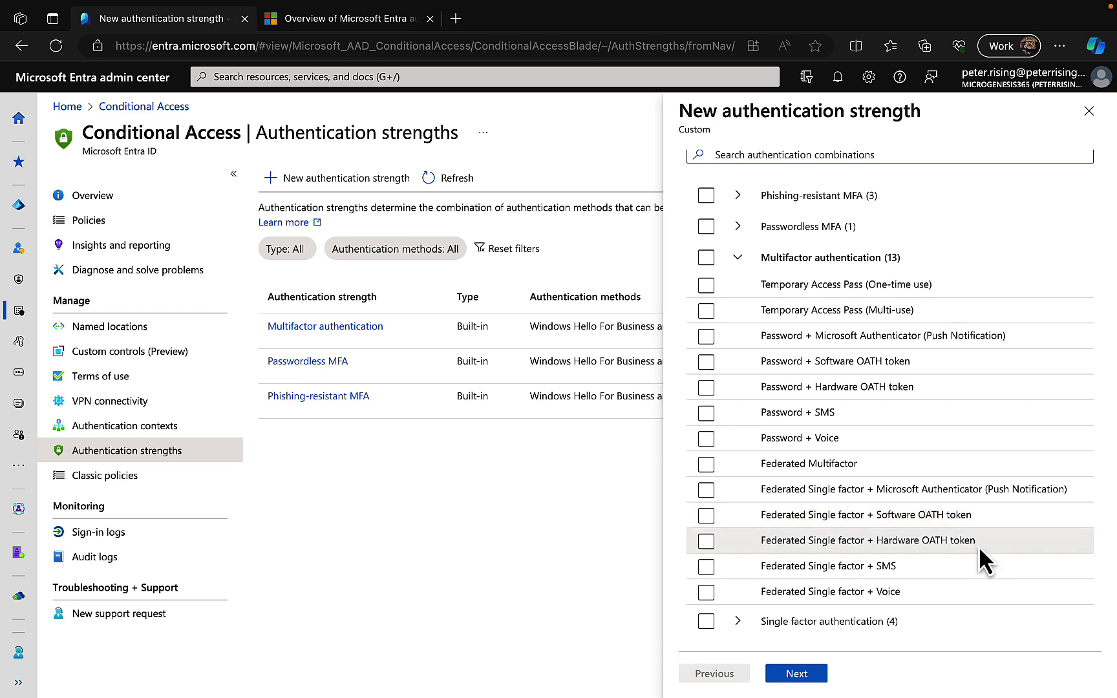
scroll(941, 437, up, 3)
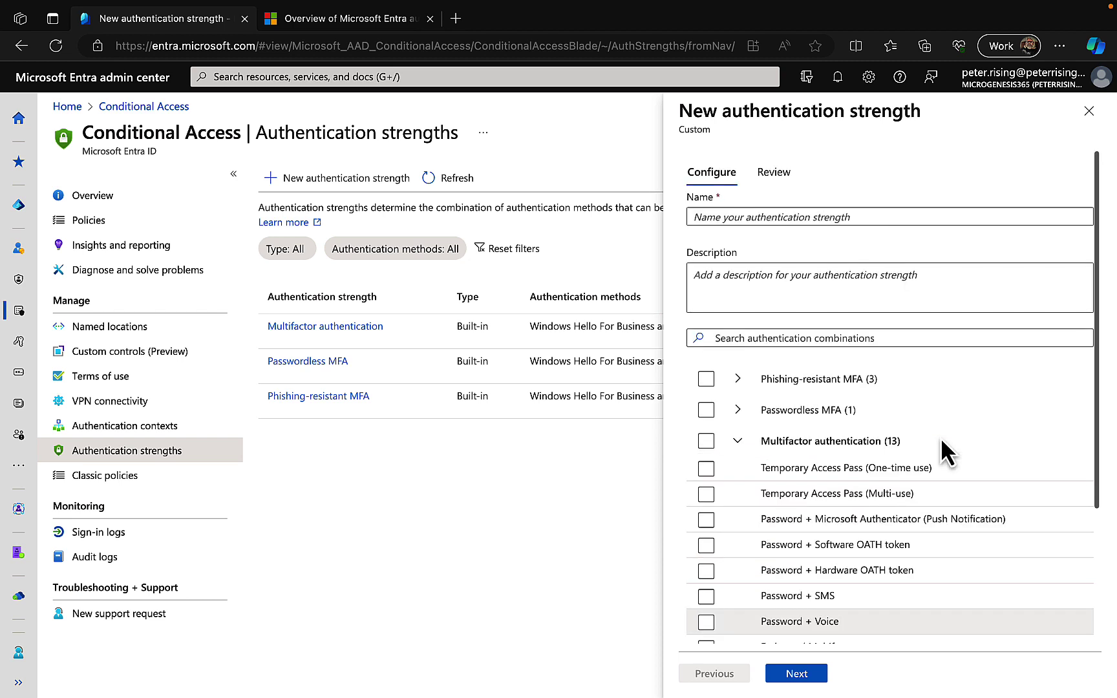
click(743, 445)
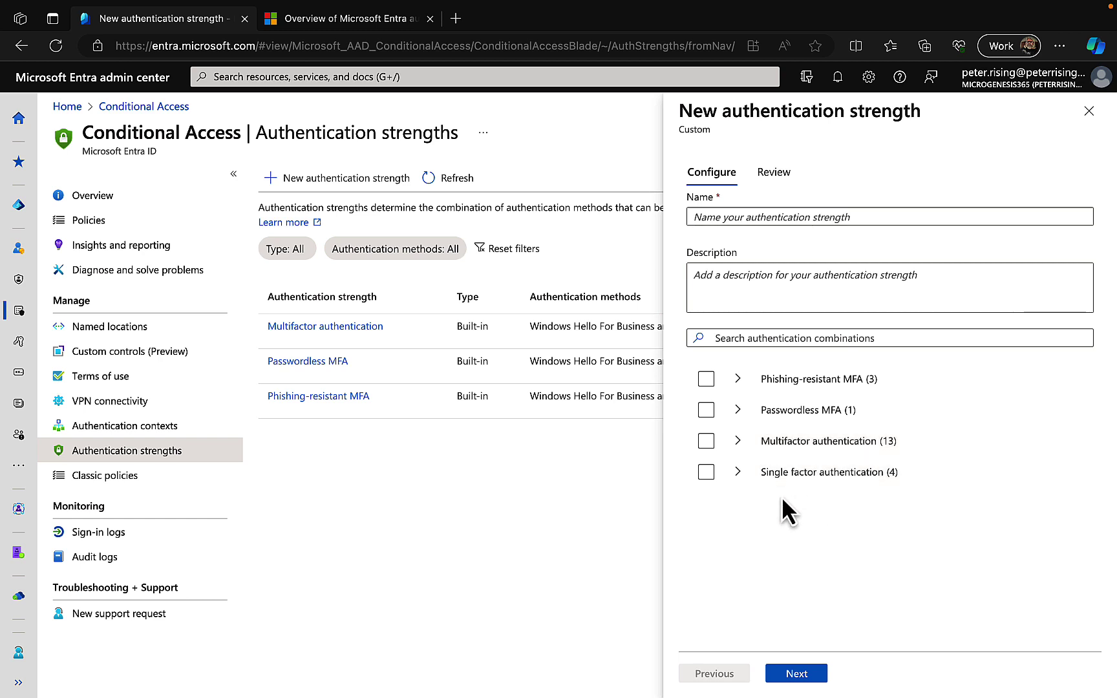
click(736, 473)
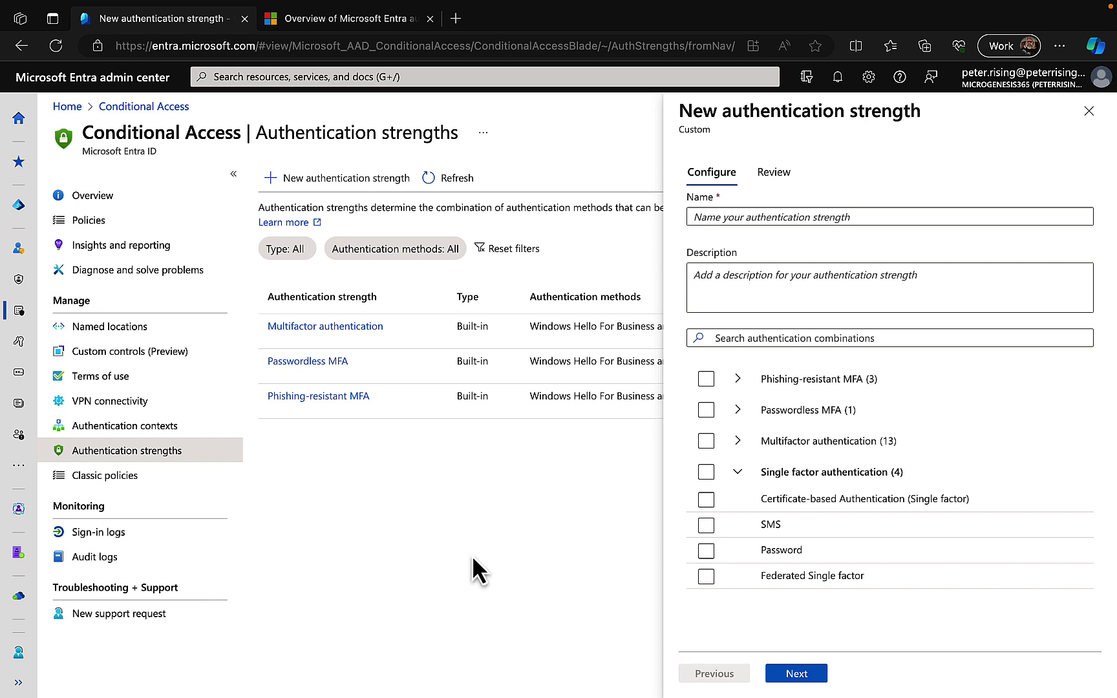
click(1088, 112)
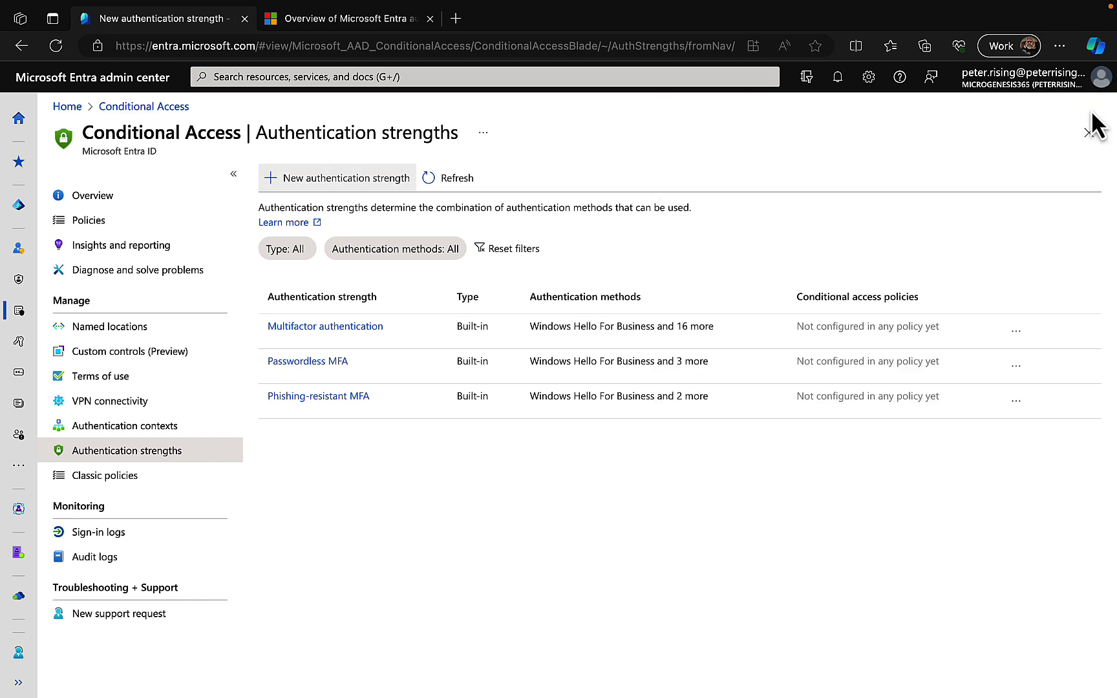